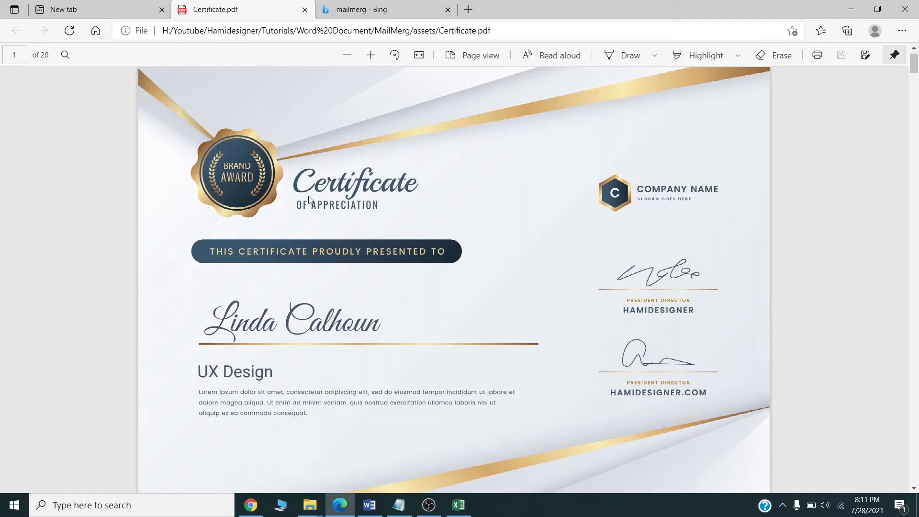
Examine the recipient names and the course title on the first two pages of the finished certificate PDF
left_click_drag(220, 321, 394, 320)
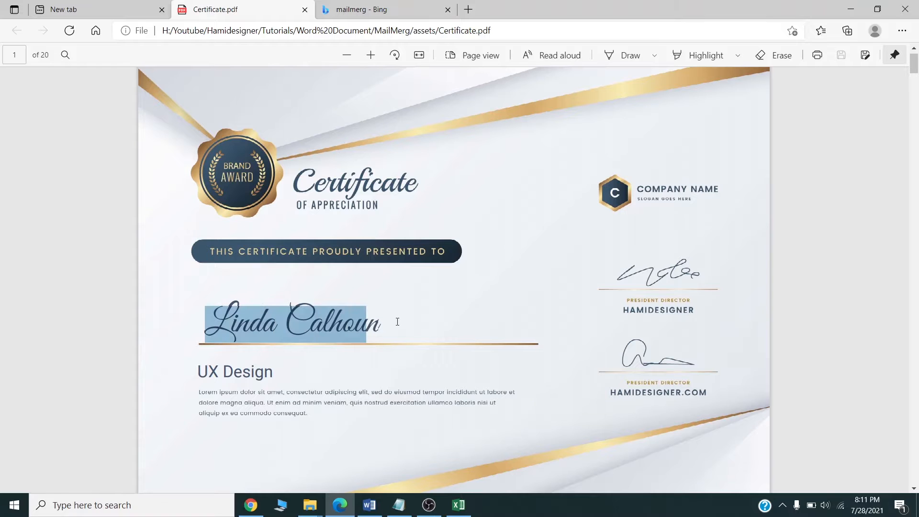
scroll(436, 283, "down", 4)
scroll(442, 275, "down", 10)
scroll(441, 275, "up", 4)
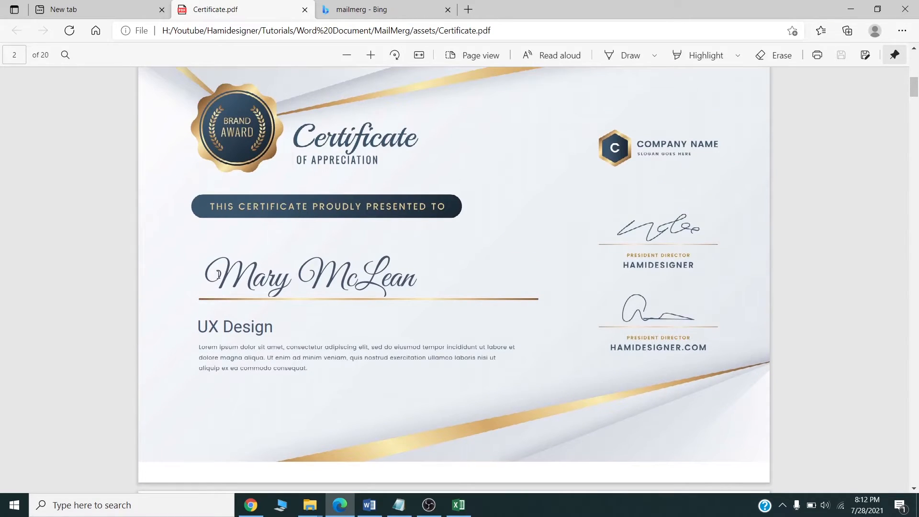
left_click_drag(210, 275, 477, 276)
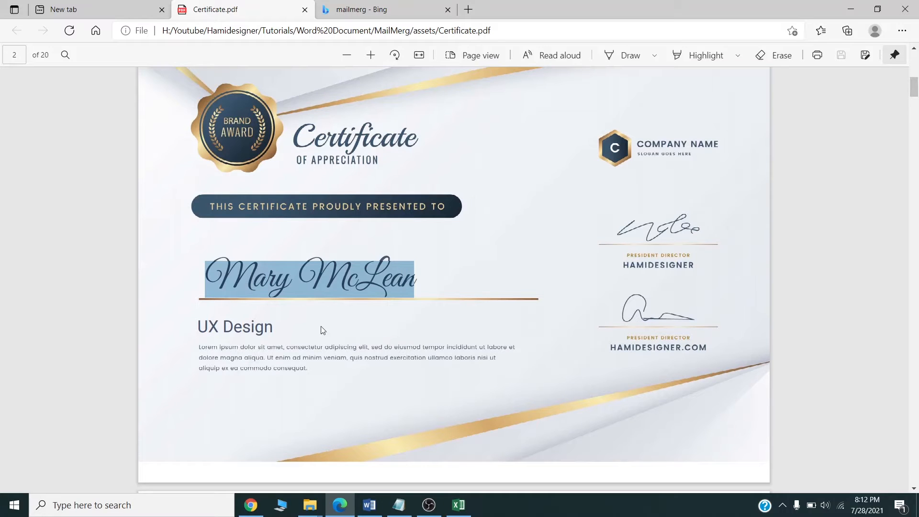
left_click_drag(277, 323, 189, 318)
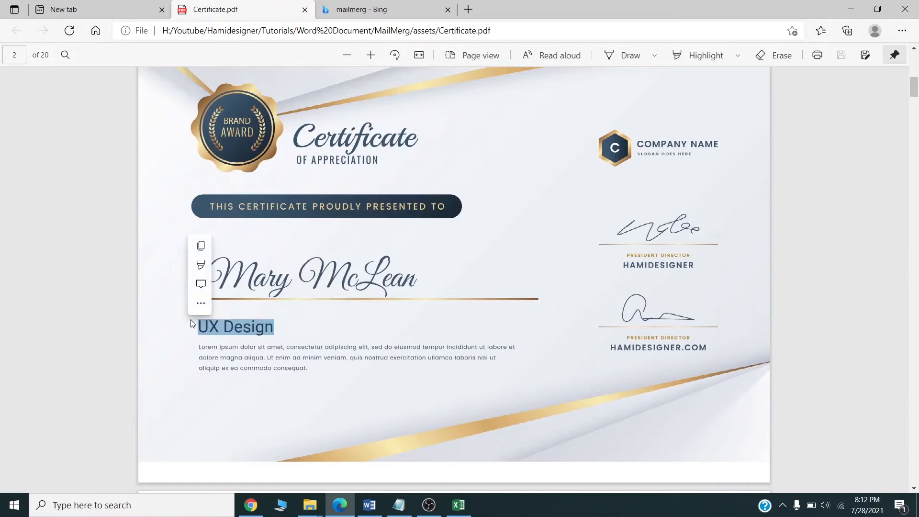
scroll(440, 481, "up", 10)
Switch to the Names workbook in Excel and review the FullName and Certificate columns of the recipient list
left_click(458, 505)
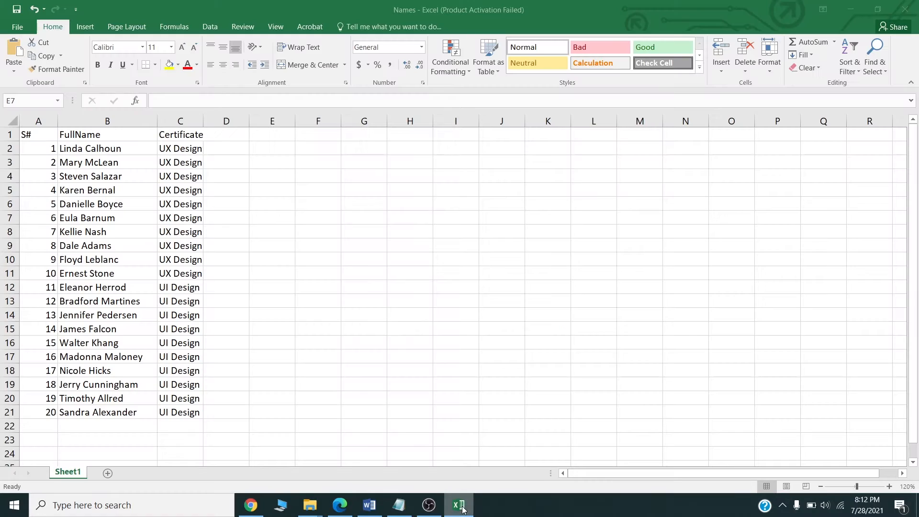
left_click(271, 218)
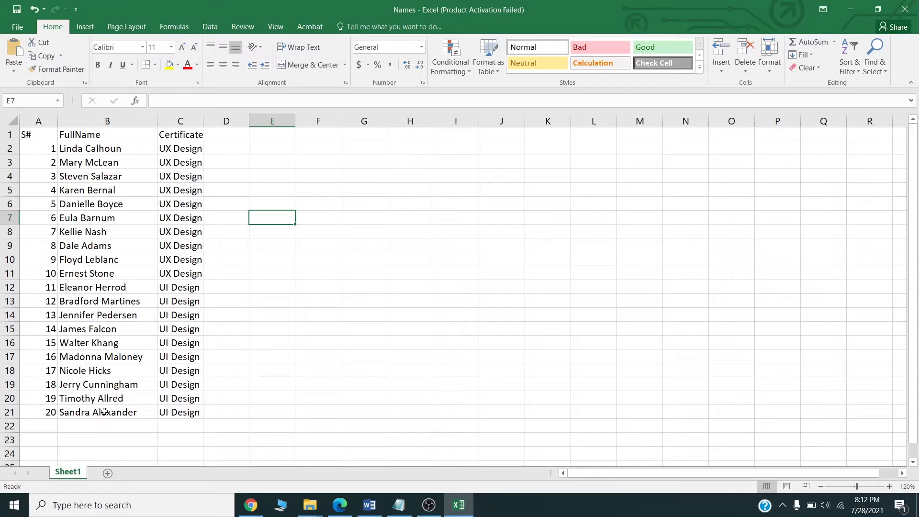
left_click_drag(175, 286, 178, 412)
left_click_drag(80, 148, 206, 413)
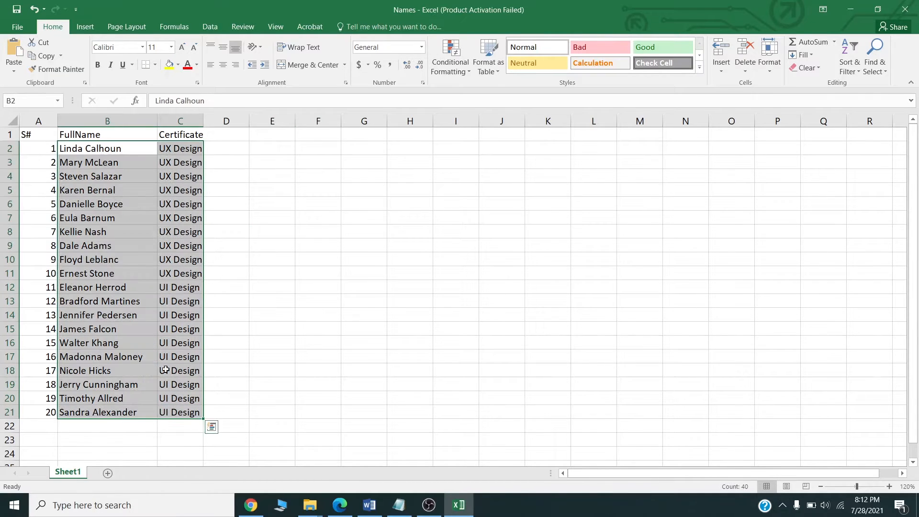
left_click_drag(137, 150, 207, 411)
Switch to Word and create a new blank document
left_click(369, 505)
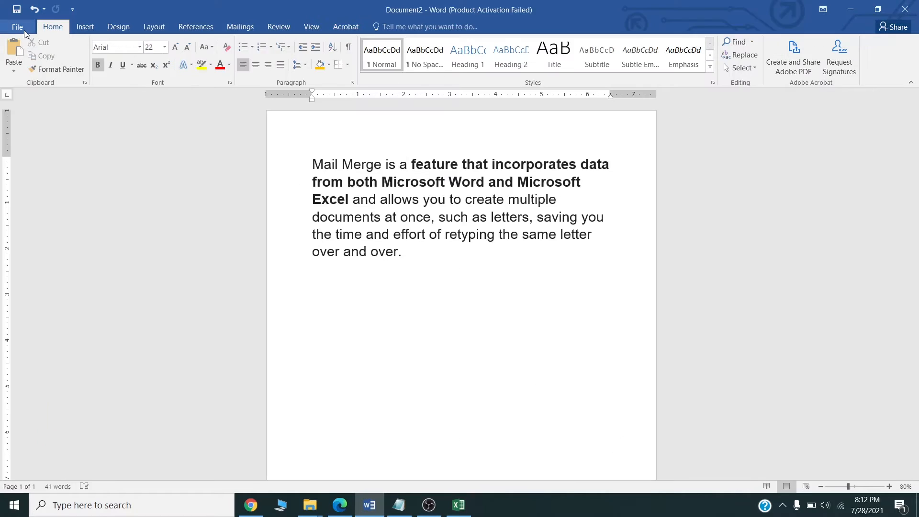
left_click(24, 31)
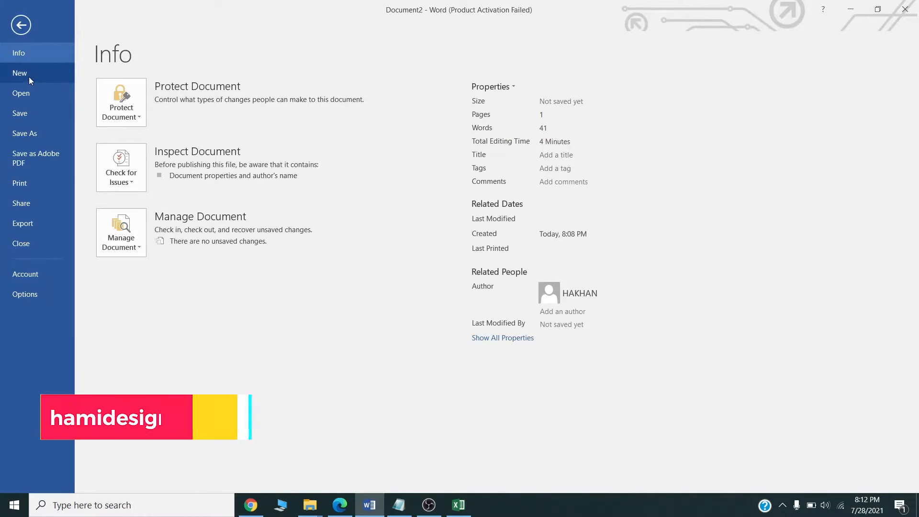
left_click(28, 77)
left_click(142, 201)
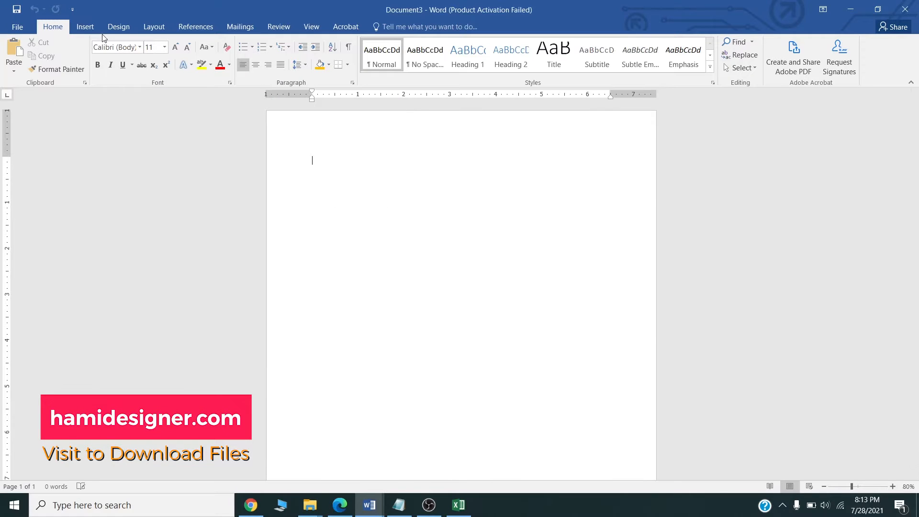
Set the blank document's page orientation to landscape and its paper size to A4
left_click(115, 29)
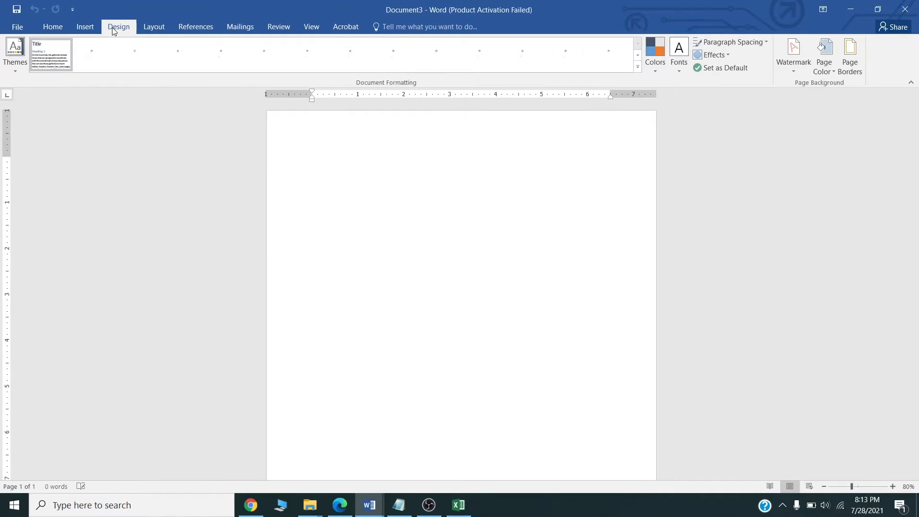
left_click(145, 27)
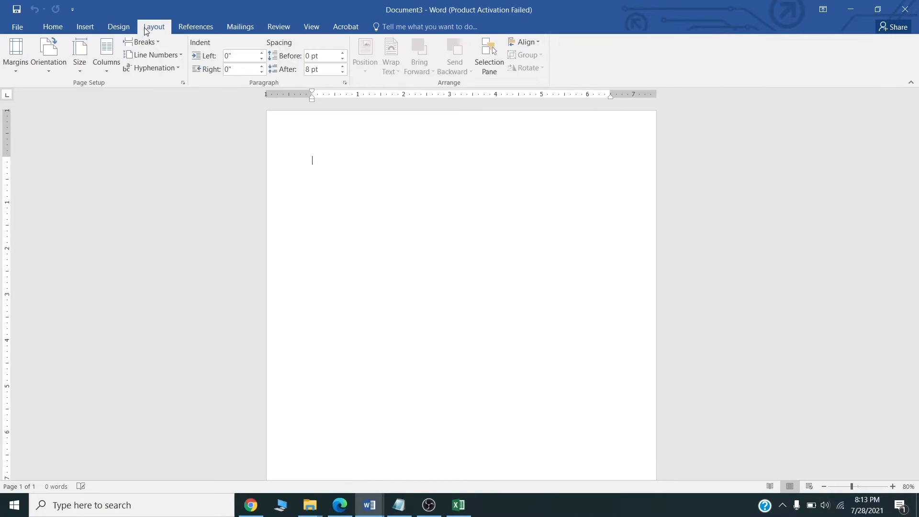
left_click(47, 65)
left_click(50, 122)
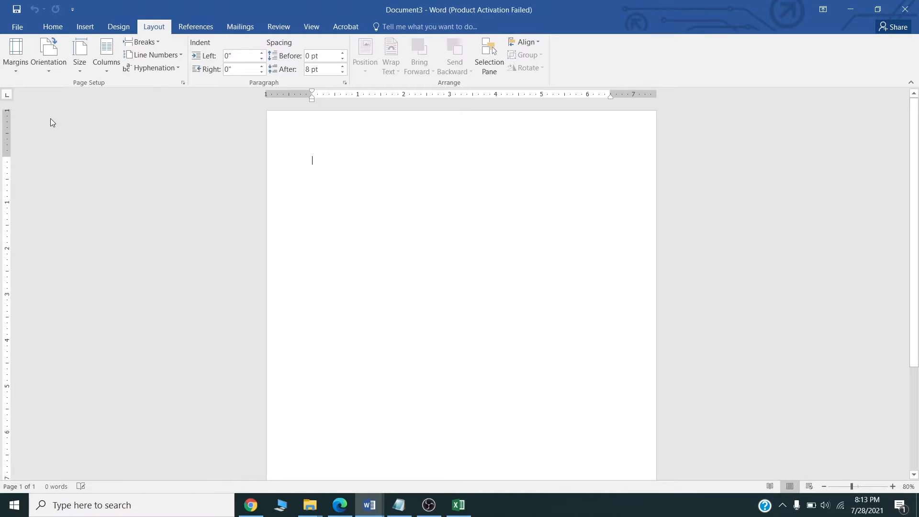
left_click(22, 73)
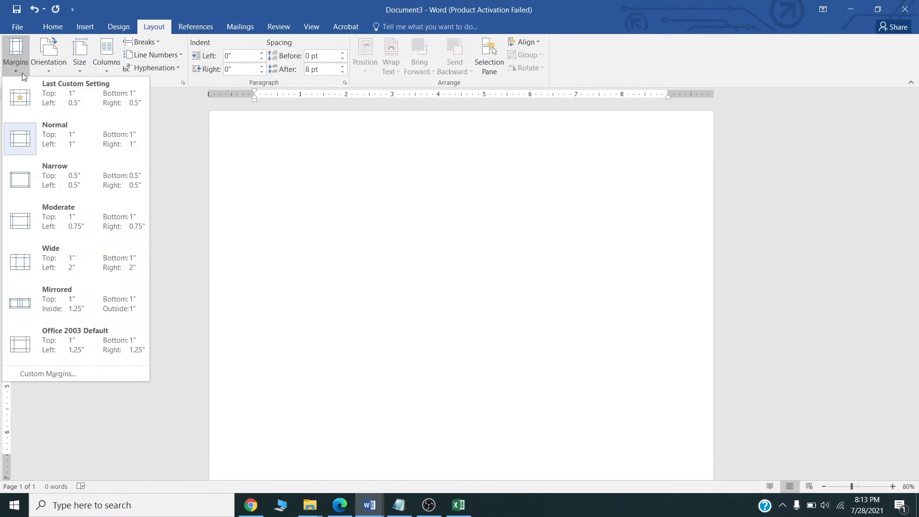
left_click(22, 73)
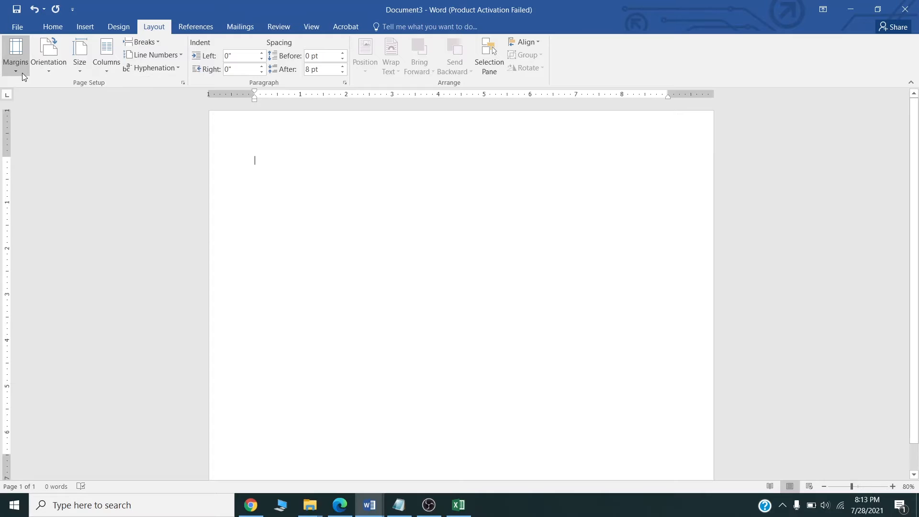
left_click(80, 71)
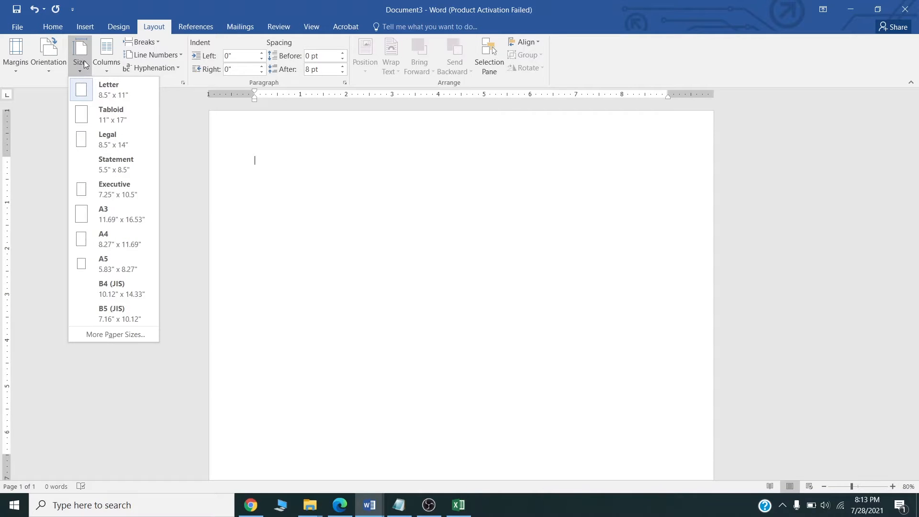
left_click(108, 234)
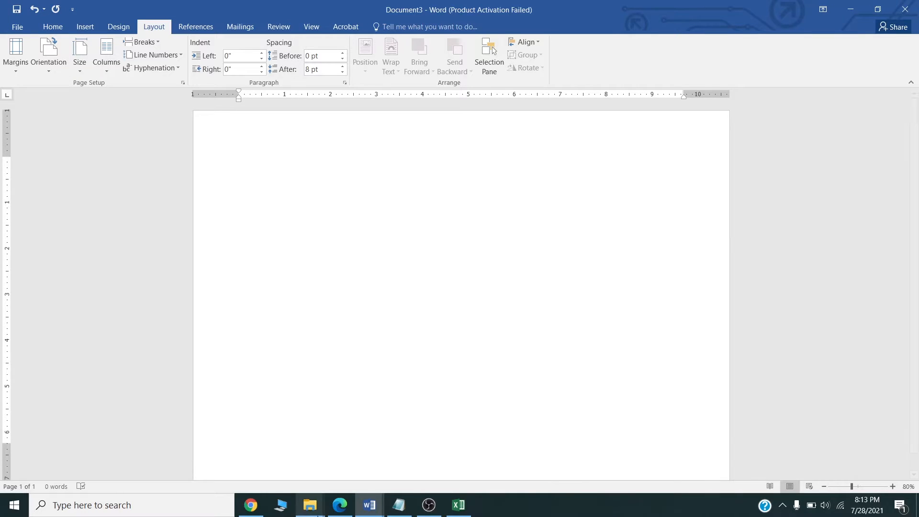
Insert the Certificate JPG image from the MailMerg folder into the blank Word document
mouse_move(310, 505)
left_click(281, 454)
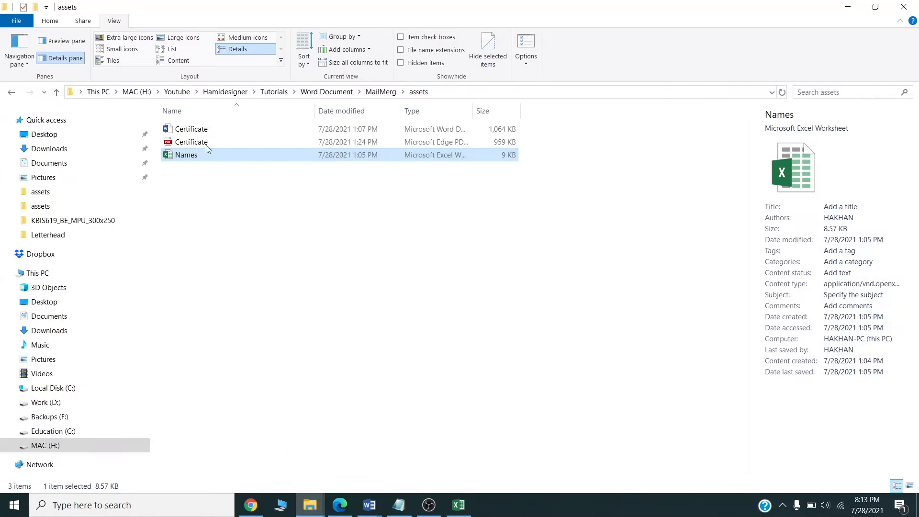
left_click(388, 92)
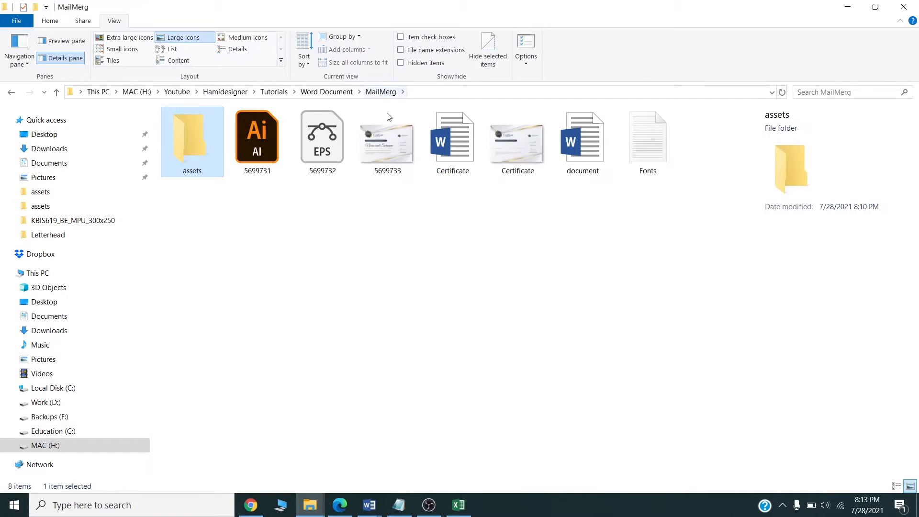
left_click(409, 222)
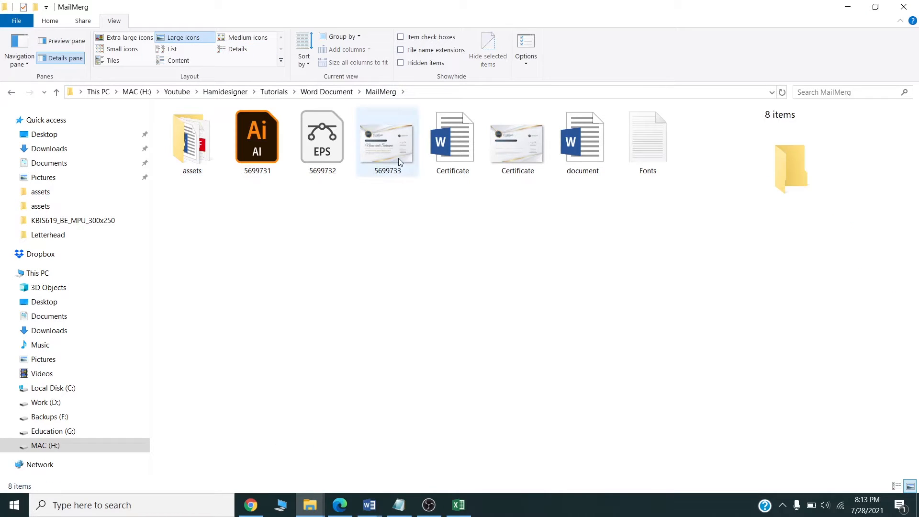
left_click_drag(529, 149, 509, 158)
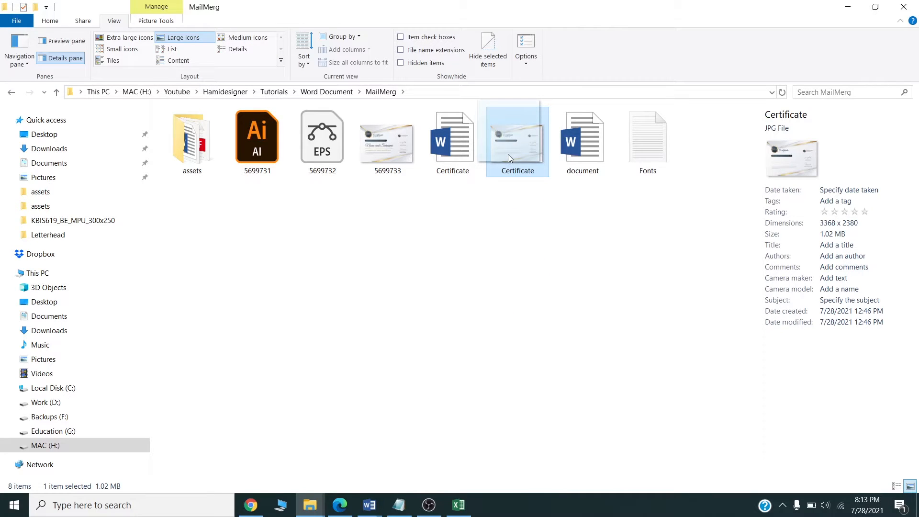
left_click_drag(508, 156, 393, 352)
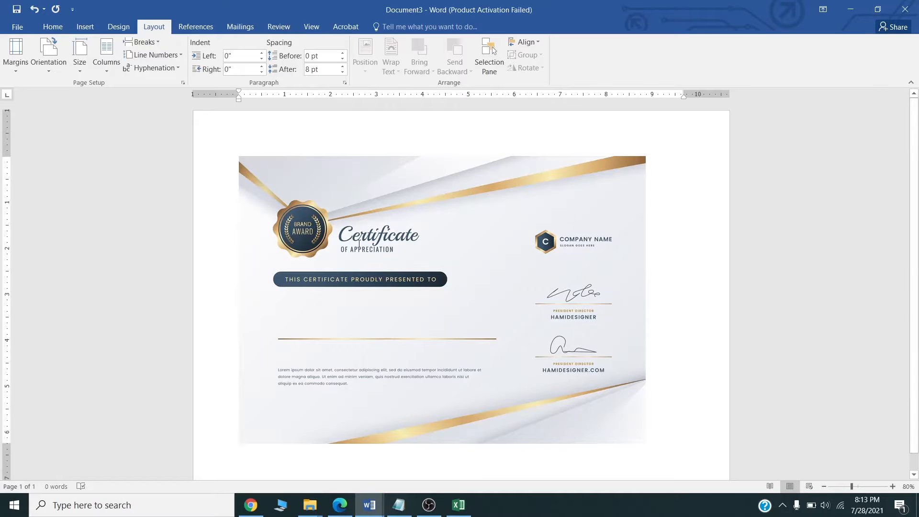
Set the certificate picture's text wrapping to Behind Text
left_click(375, 226)
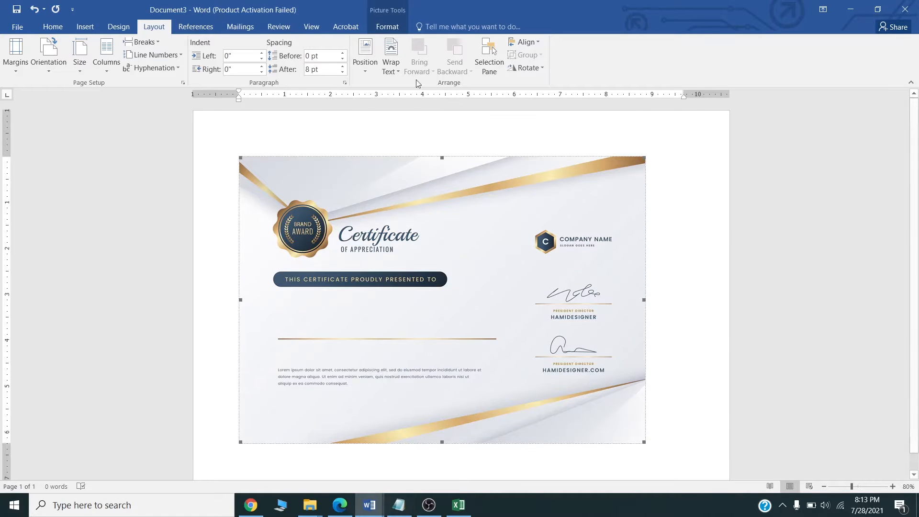
left_click(400, 68)
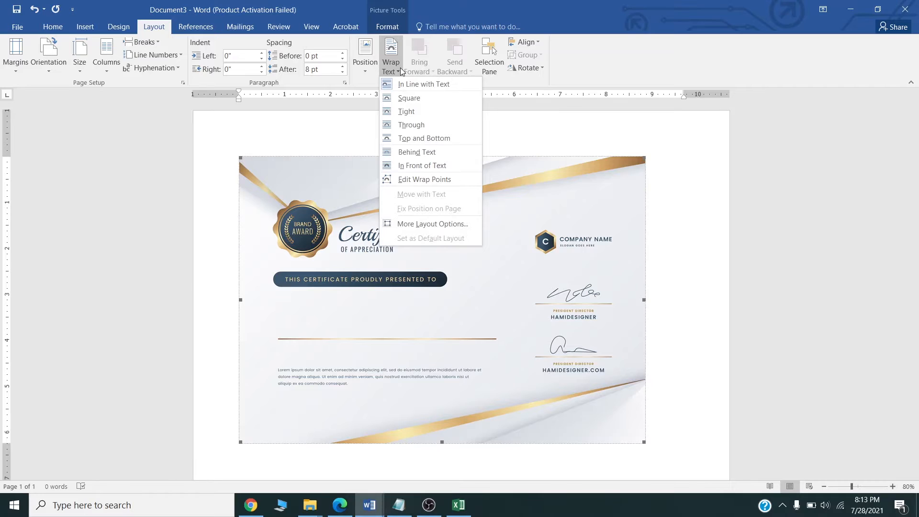
left_click(415, 151)
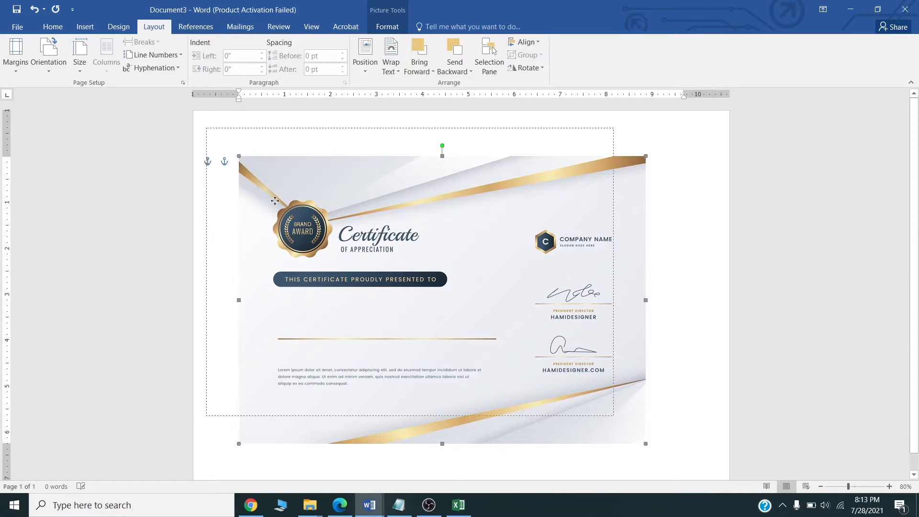
Align the certificate picture with the page's upper-left corner and enlarge it to cover the whole page
left_click_drag(275, 201, 263, 184)
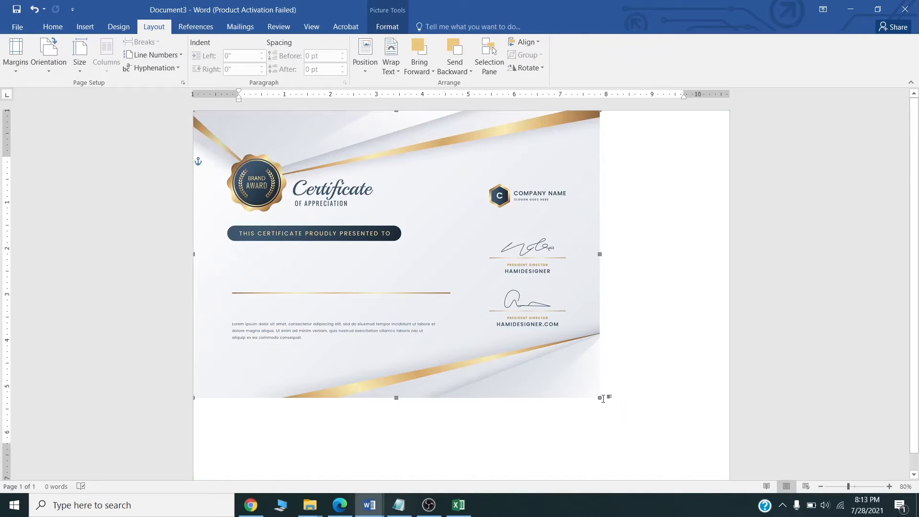
left_click_drag(598, 397, 726, 474)
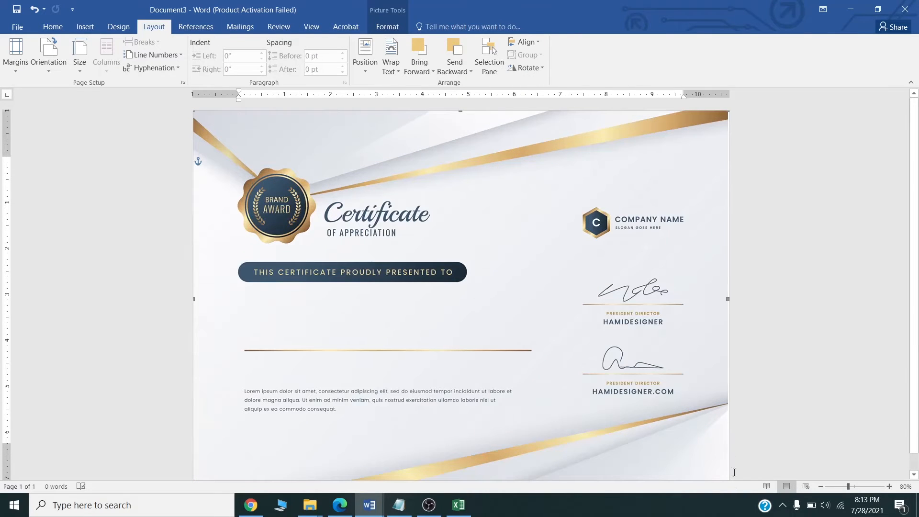
scroll(731, 469, "down", 1)
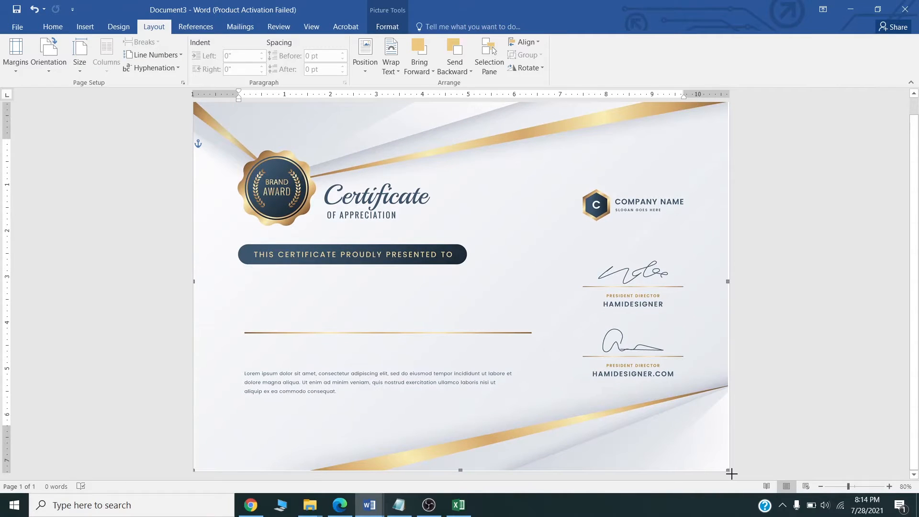
left_click_drag(731, 474, 731, 474)
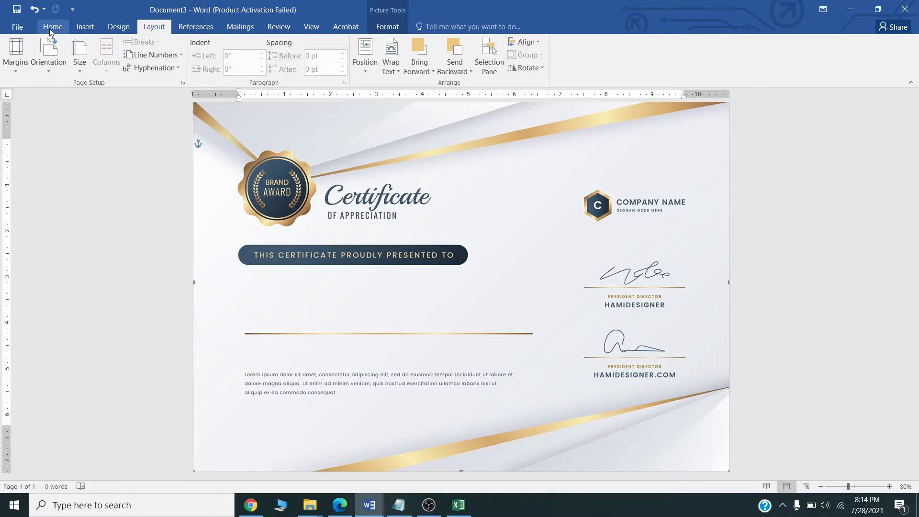
Draw a text box about 6.18" wide and 0.71" high just above the gold line under the presentation banner
left_click(80, 28)
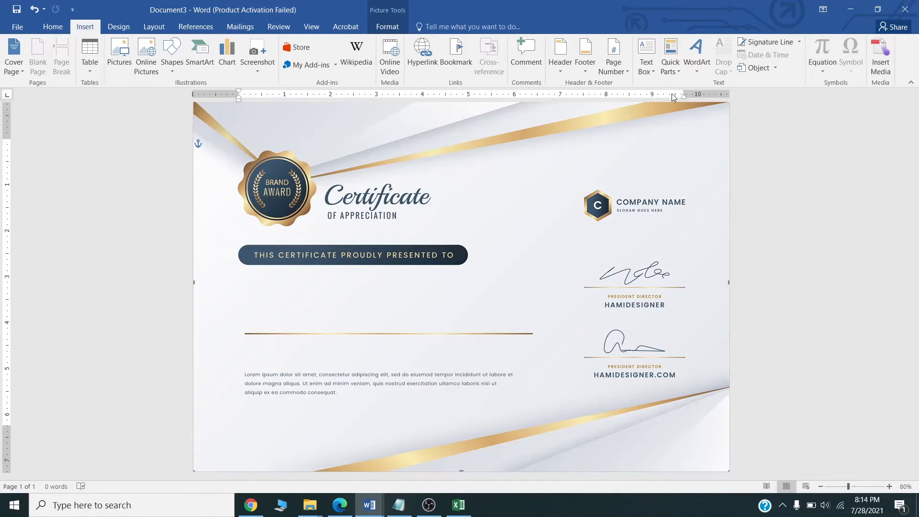
left_click(654, 72)
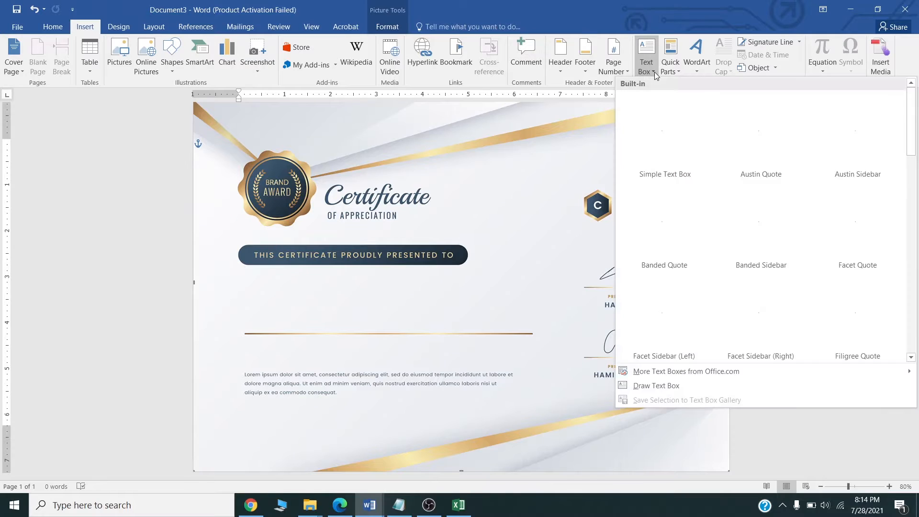
left_click(663, 385)
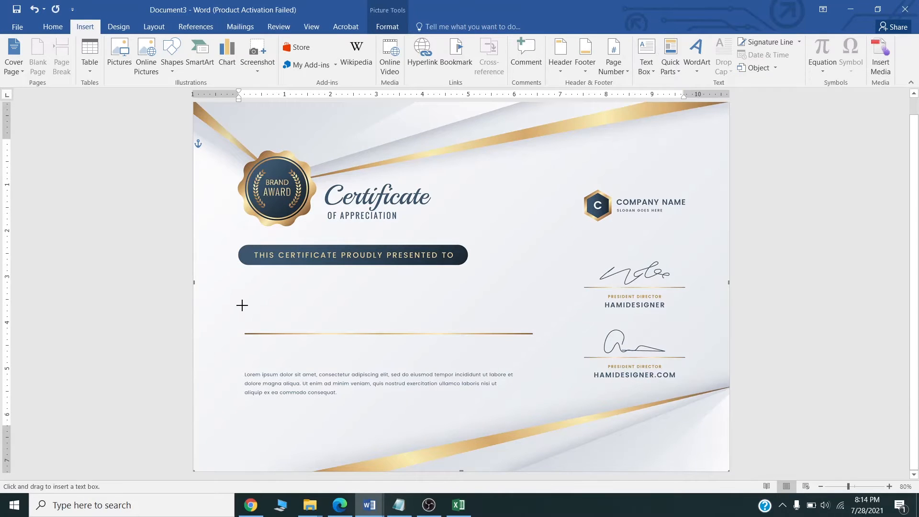
mouse_move(246, 299)
left_mouse_down()
mouse_move(364, 322)
mouse_move(530, 332)
left_mouse_up()
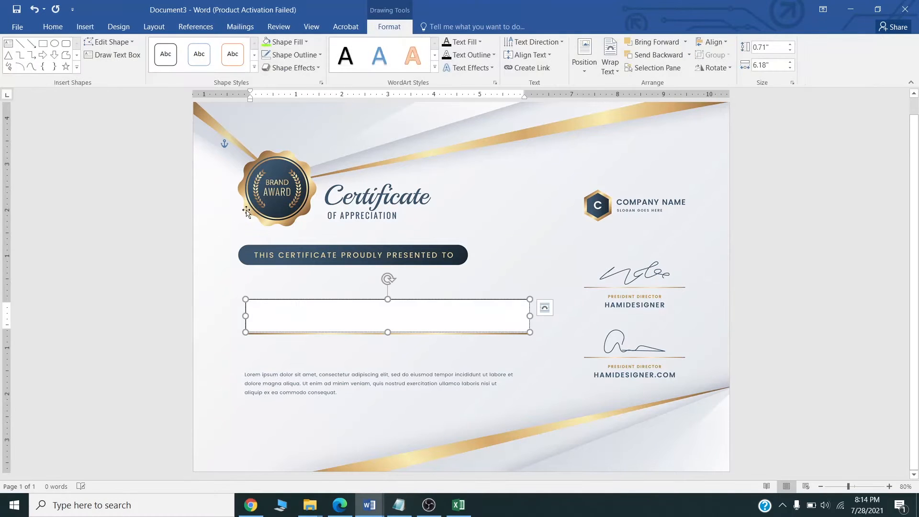
Set the empty text box's font to Great Vibes at size 36
left_click(52, 27)
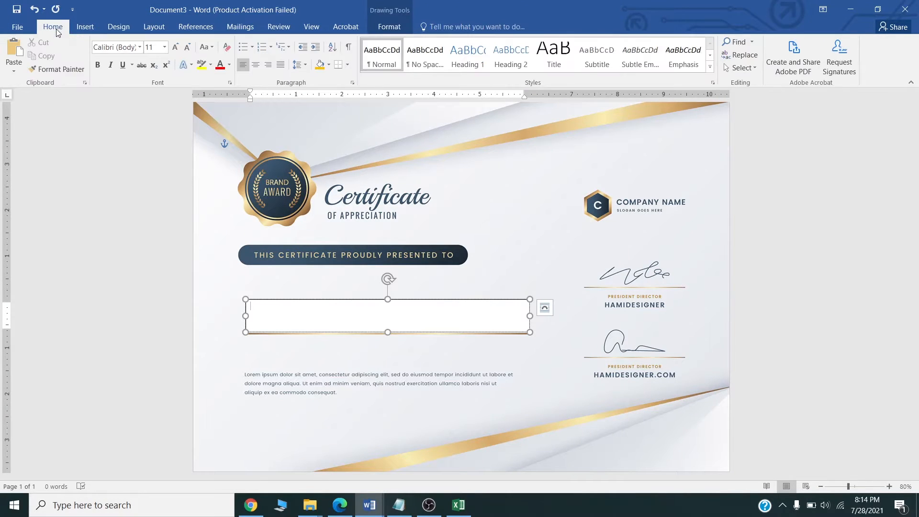
left_click(115, 47)
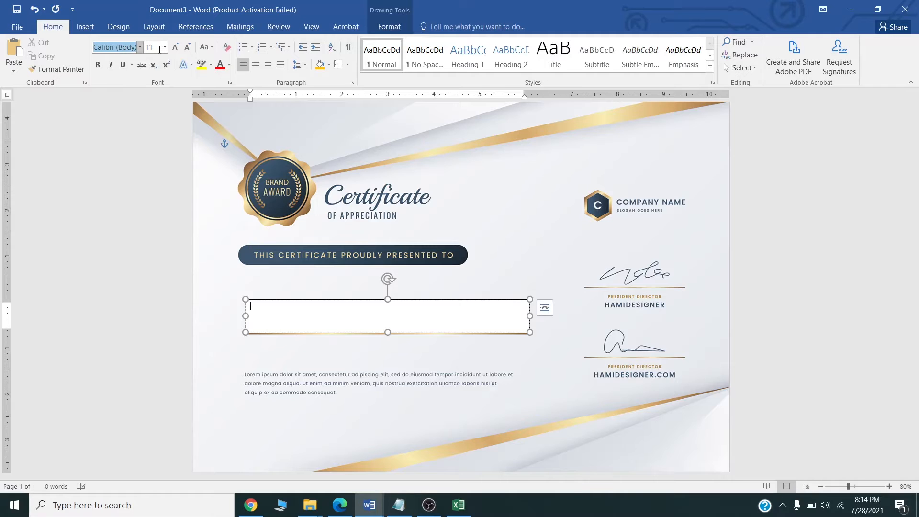
type("Great Vibes")
key("Return")
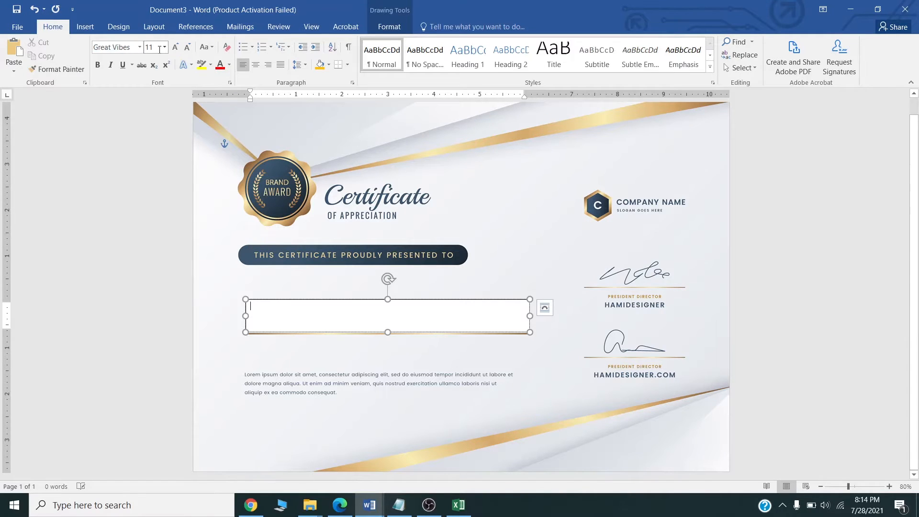
left_click(165, 47)
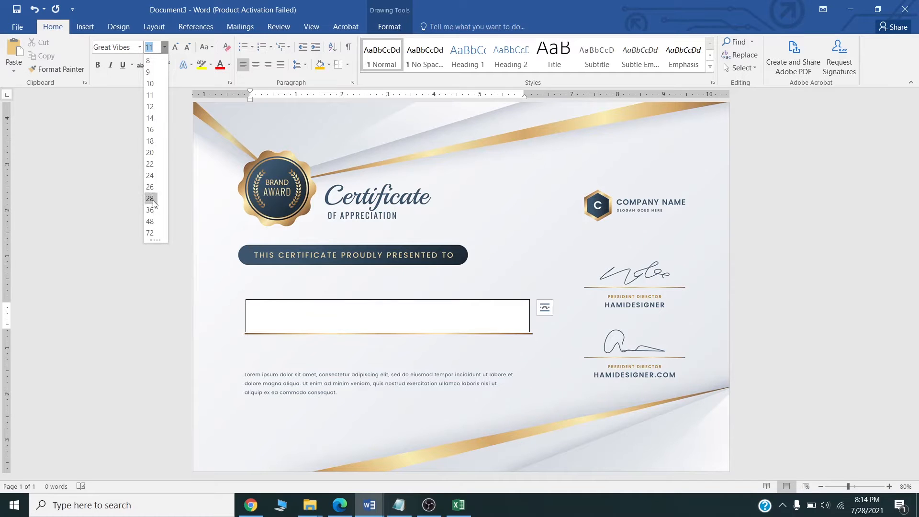
key("Escape")
left_click(304, 312)
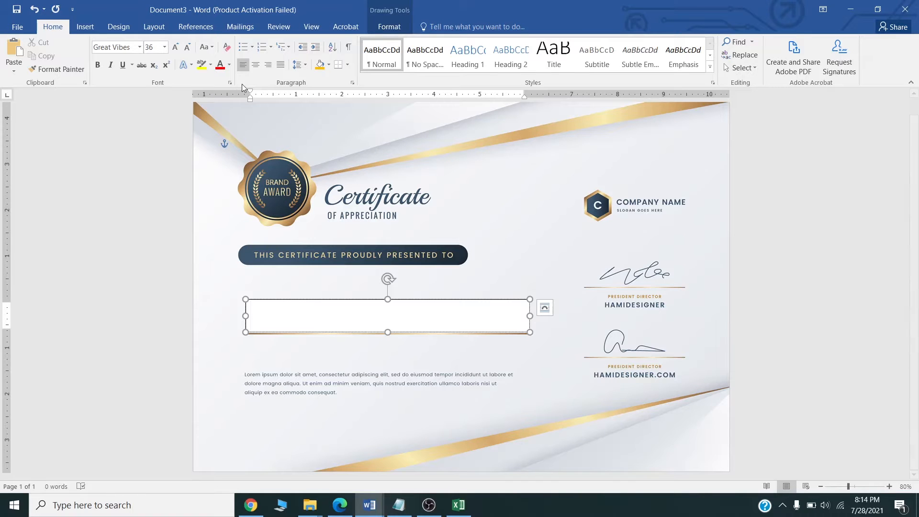
Set the font color in the empty text box to the darkest theme blue
key("ctrl+a")
left_click(230, 67)
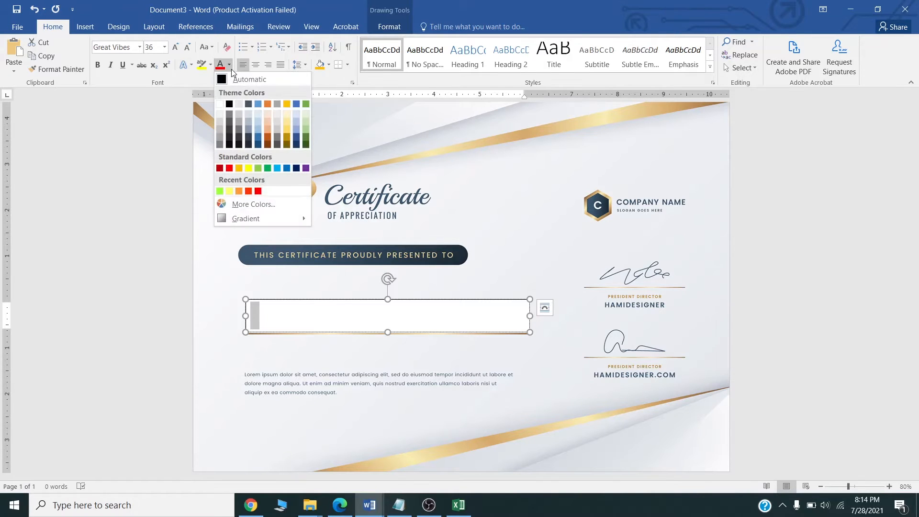
left_click(257, 145)
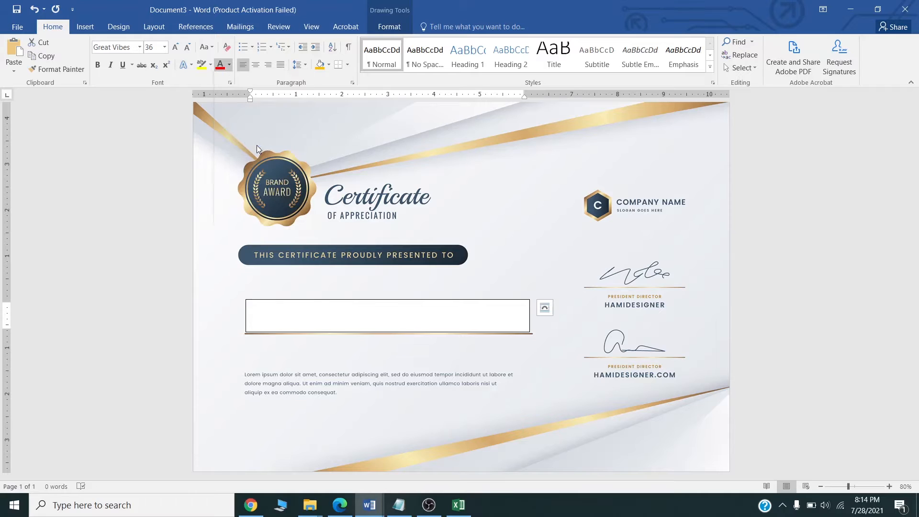
Enter the placeholder text "Name Of Students" in the text box above the gold line
left_click(269, 322)
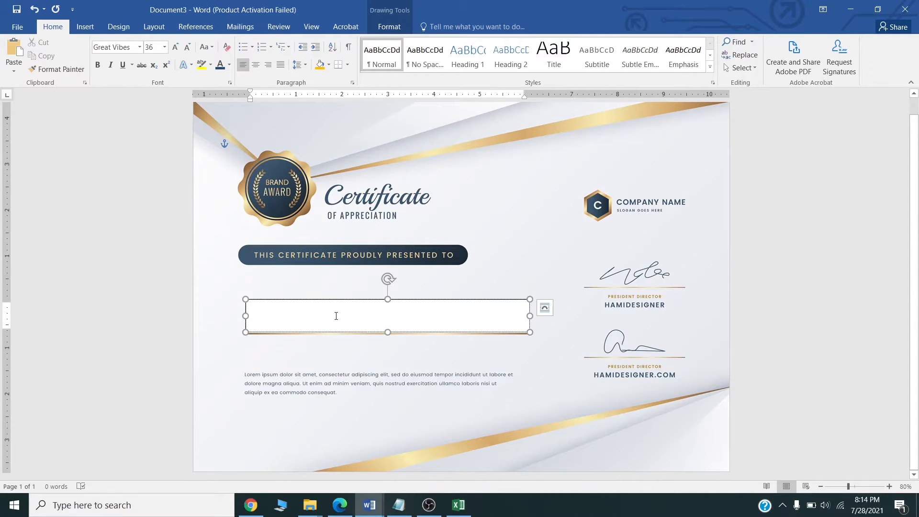
type("Name")
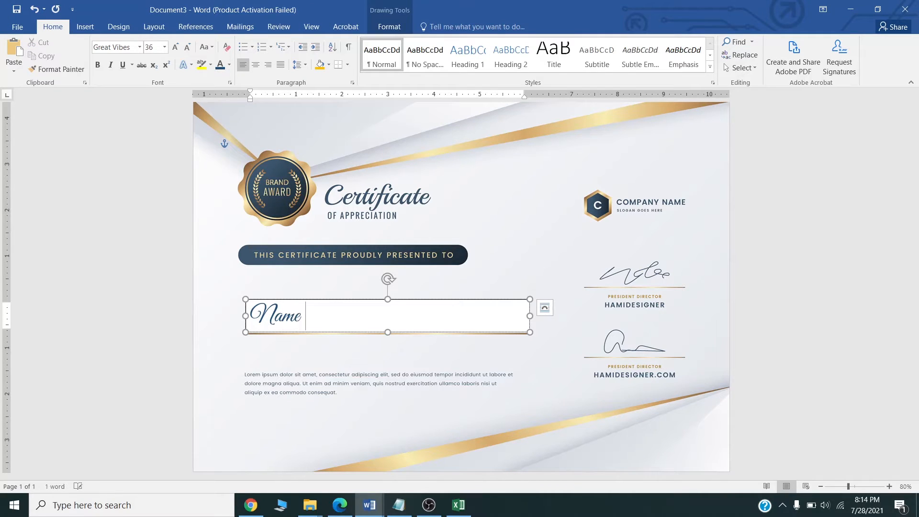
type(" OF")
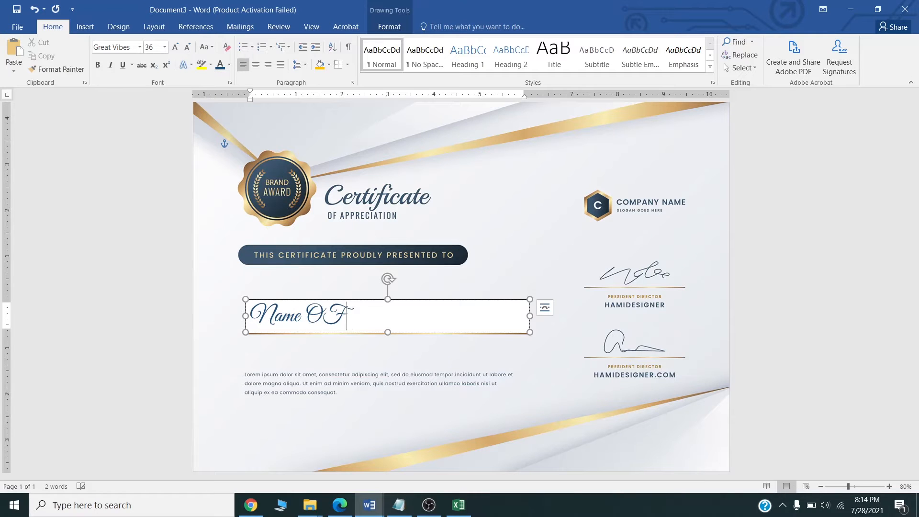
key("BackSpace")
type("f Stu")
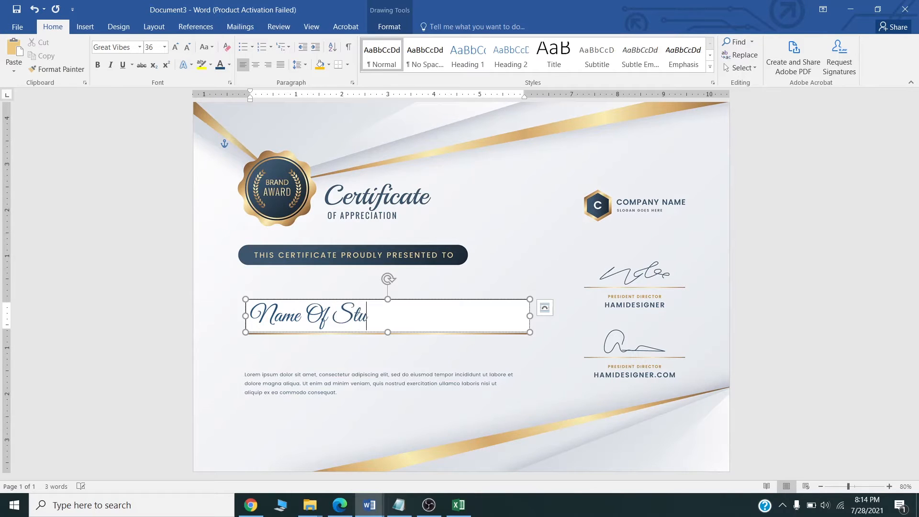
type("dents")
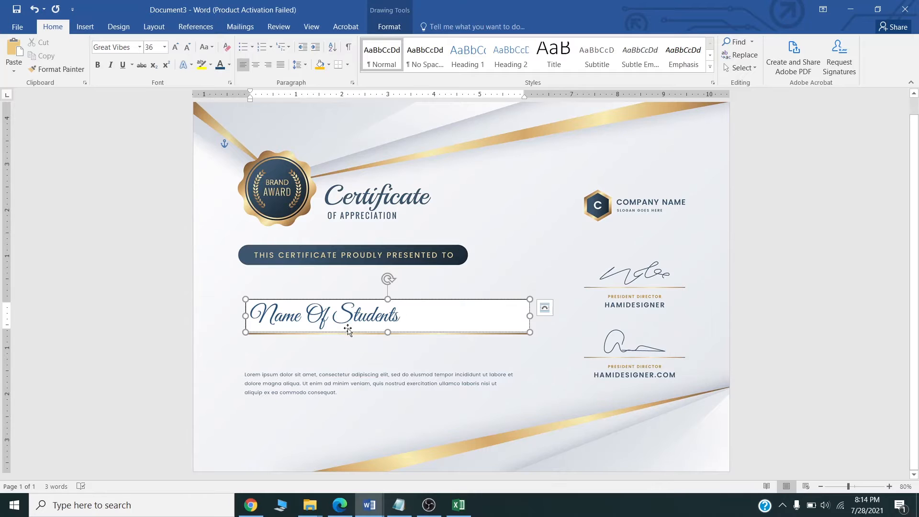
Set the Name Of Students text box to No Outline and No Fill
left_click(389, 27)
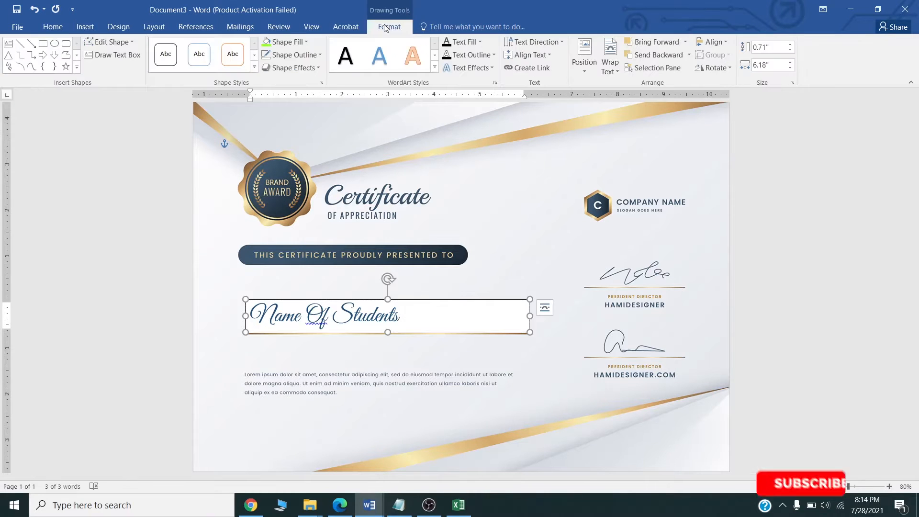
left_click(320, 54)
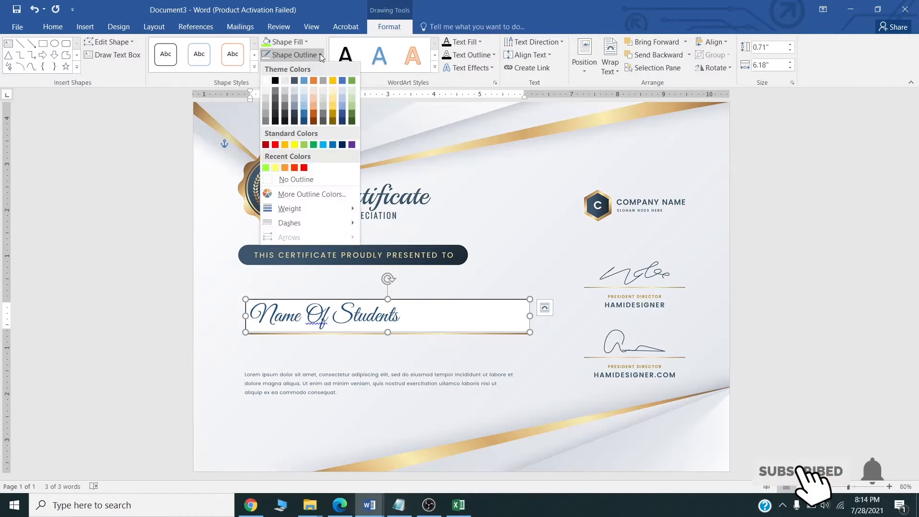
left_click(298, 179)
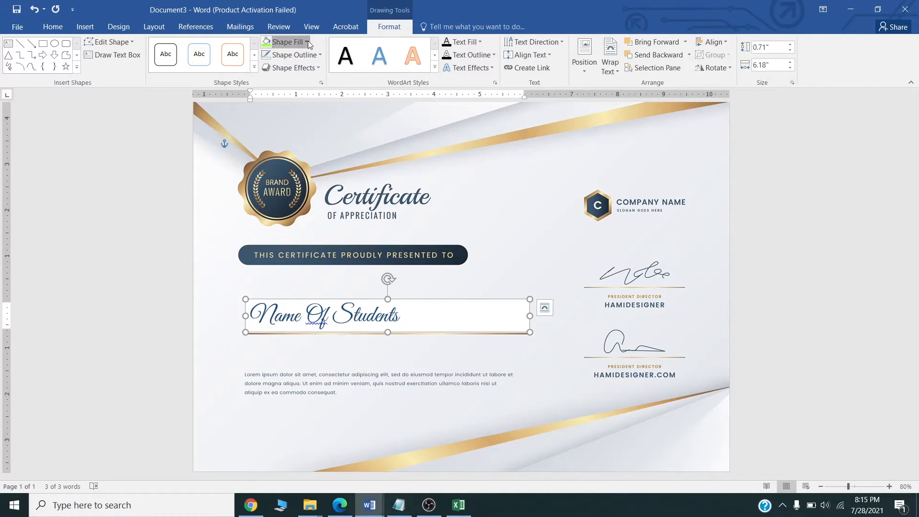
left_click(307, 42)
left_click(291, 168)
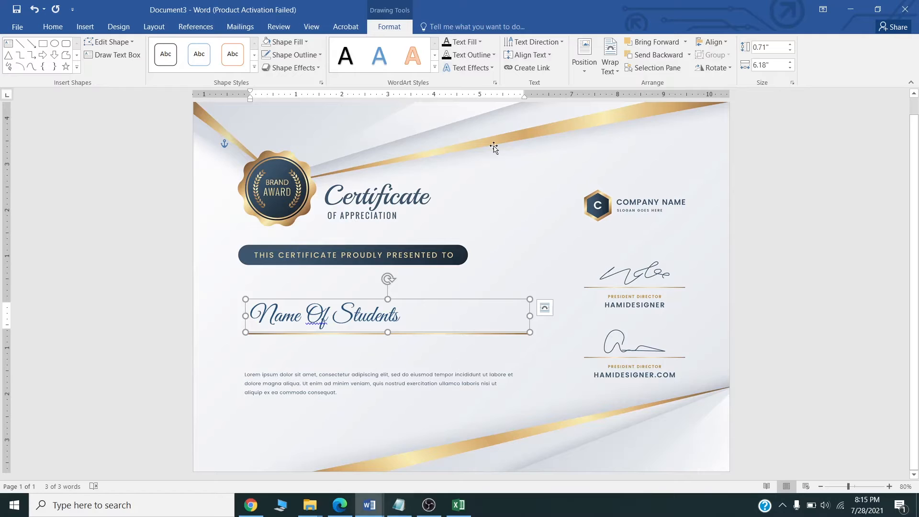
Draw a second text box about 3.95" wide and 0.45" high between the gold line and the lorem ipsum paragraph
left_click(87, 28)
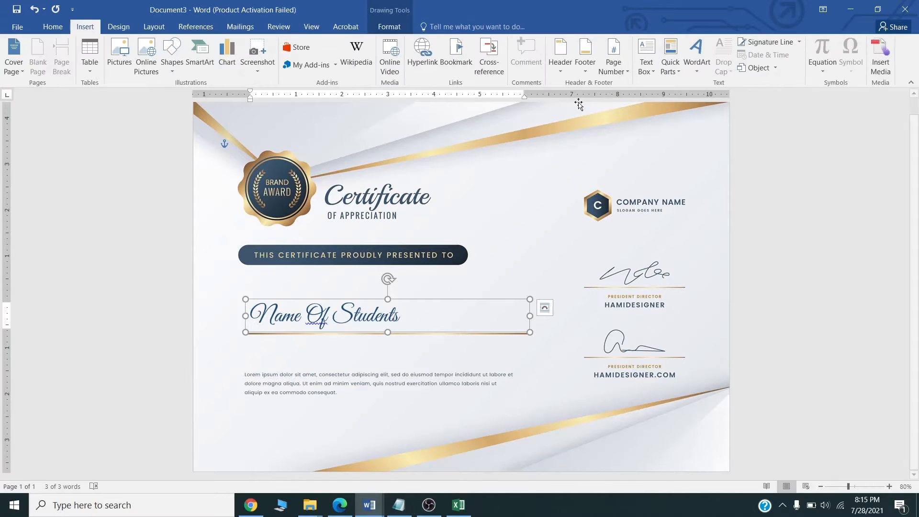
left_click(646, 64)
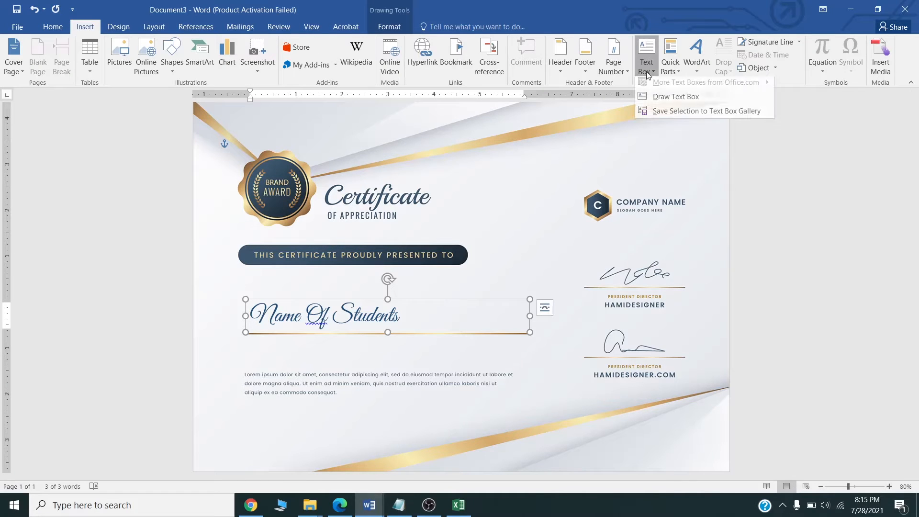
left_click(657, 101)
left_click_drag(245, 350, 426, 370)
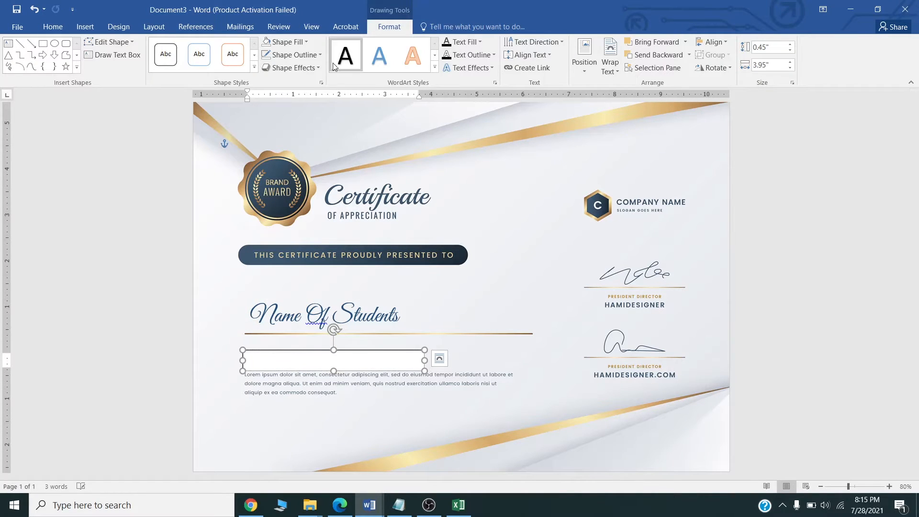
Set the new text box above the paragraph to No Fill and No Outline
left_click(306, 42)
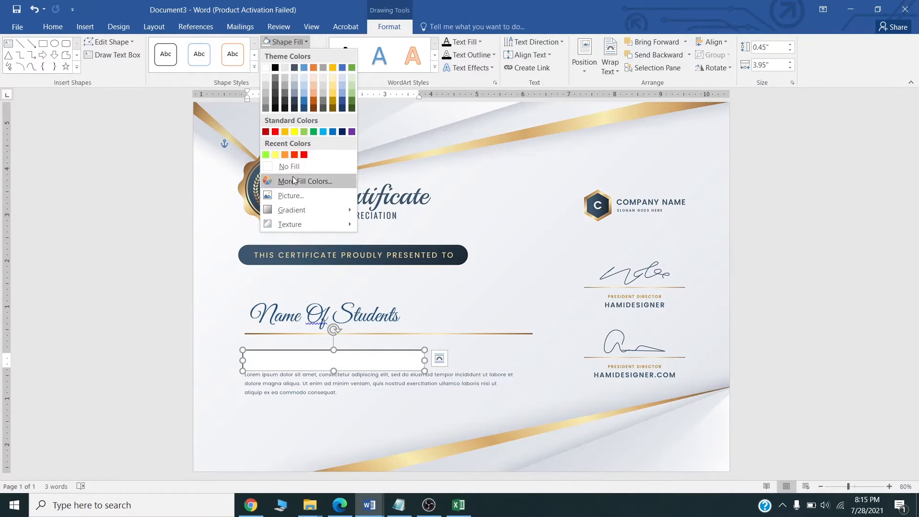
left_click(290, 167)
left_click(320, 55)
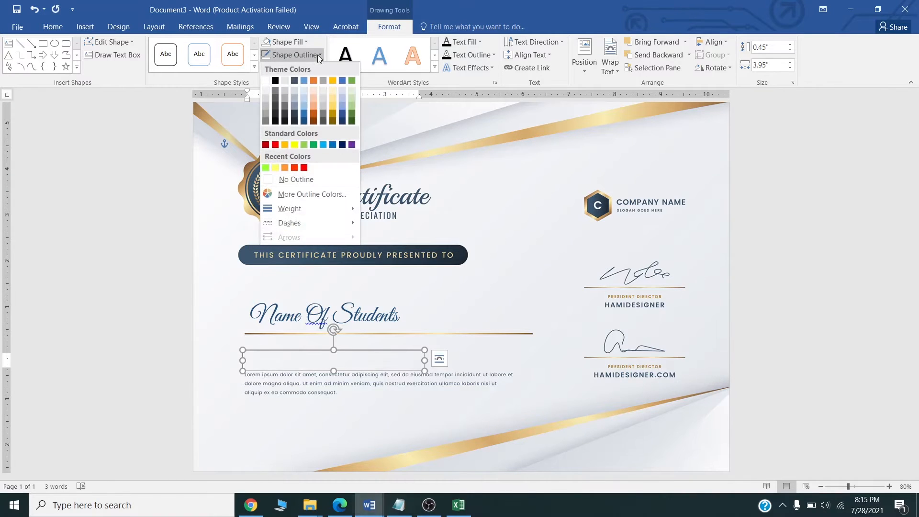
left_click(294, 176)
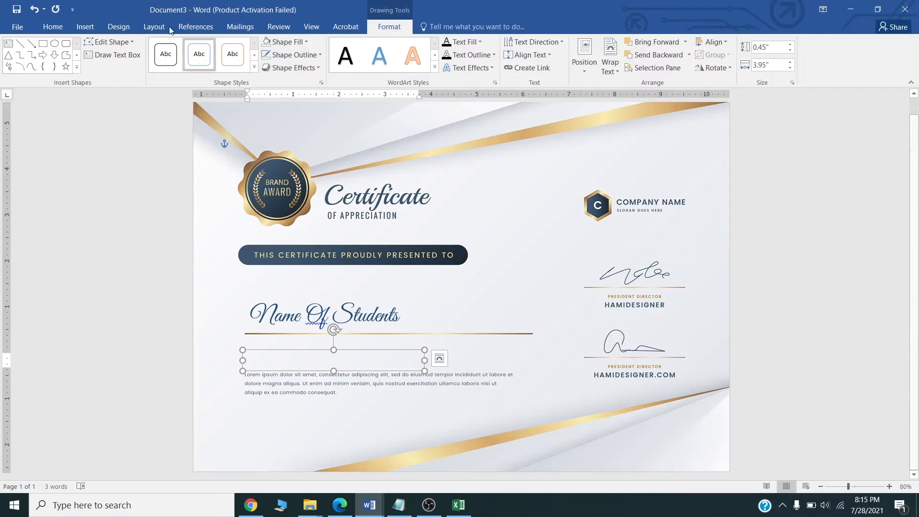
Set the second text box's font to Roboto at size 22
left_click(52, 26)
left_click(113, 48)
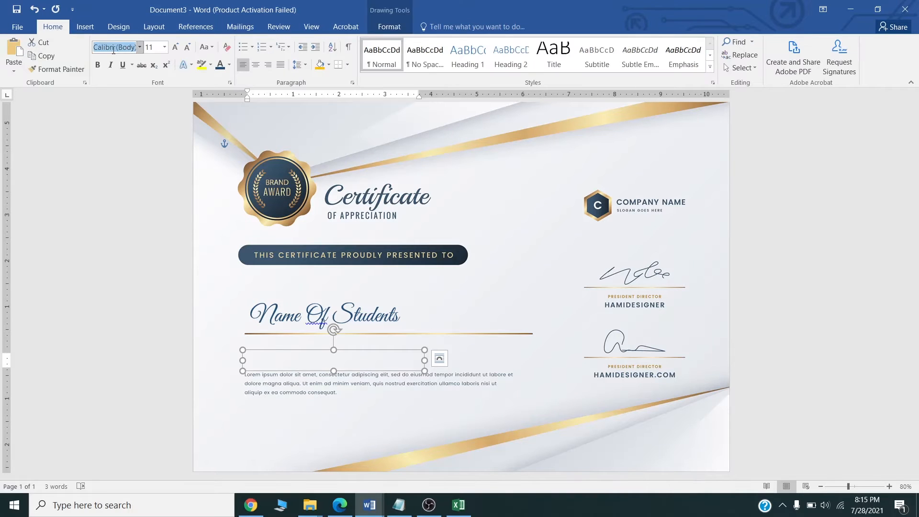
type("Roboto")
key("Return")
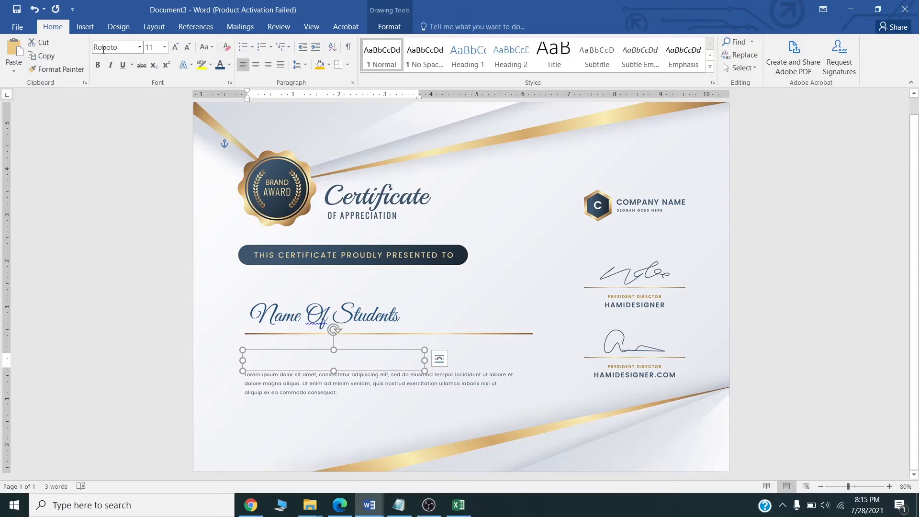
left_click(162, 50)
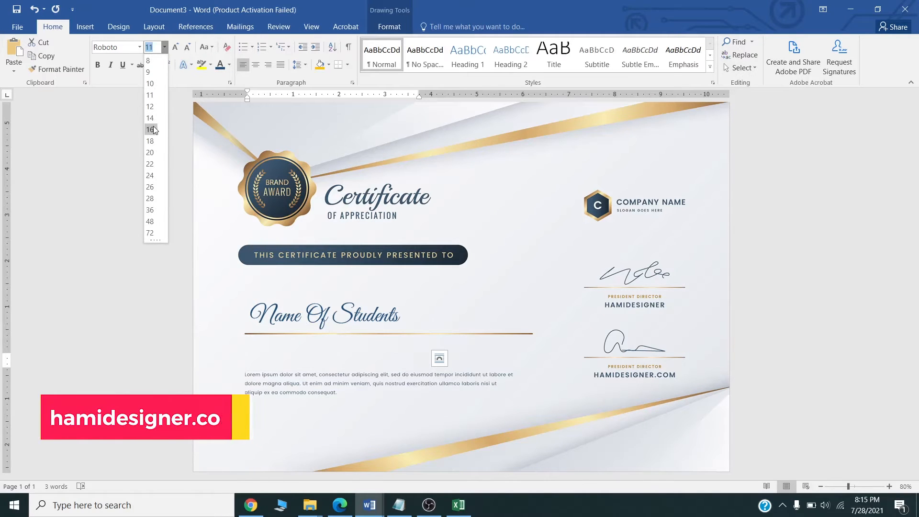
left_click(150, 165)
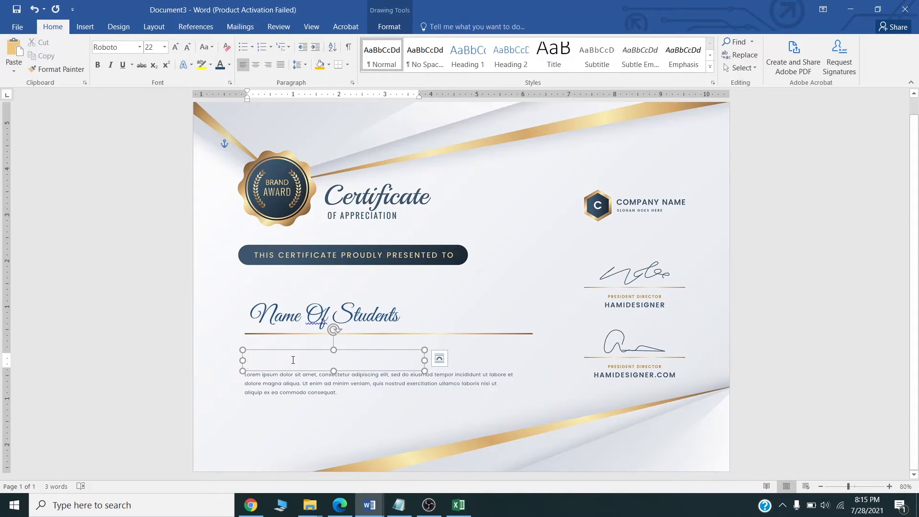
Add "Course Name" in the darkest theme blue to the second text box and nudge the box slightly upward
type("Cour")
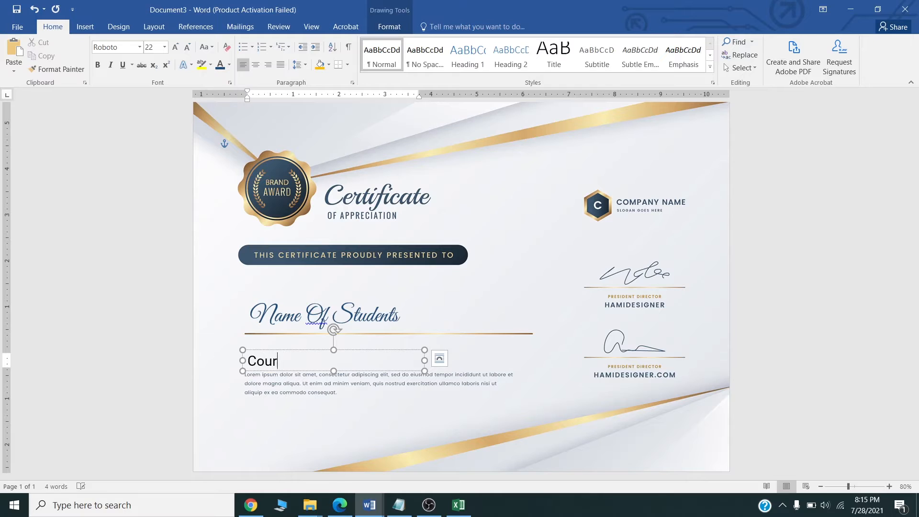
type("se Name")
key("ctrl+a")
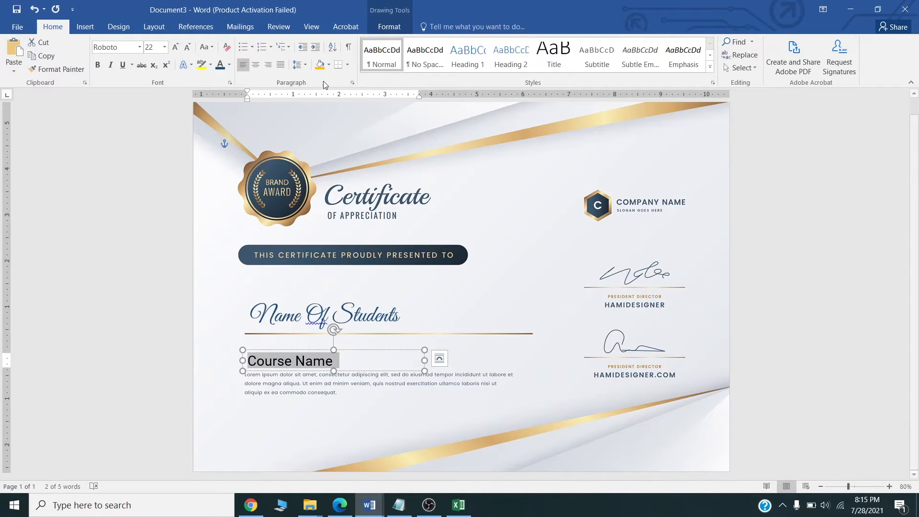
left_click(230, 68)
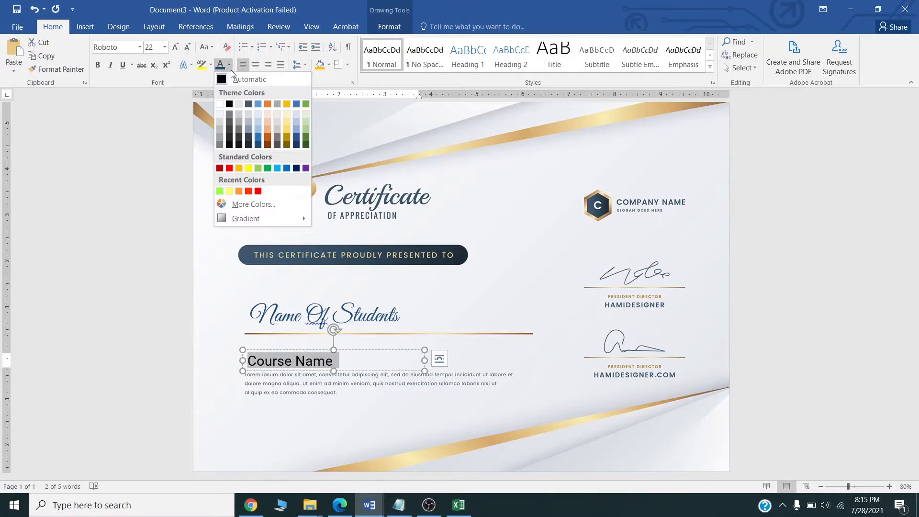
left_click(258, 145)
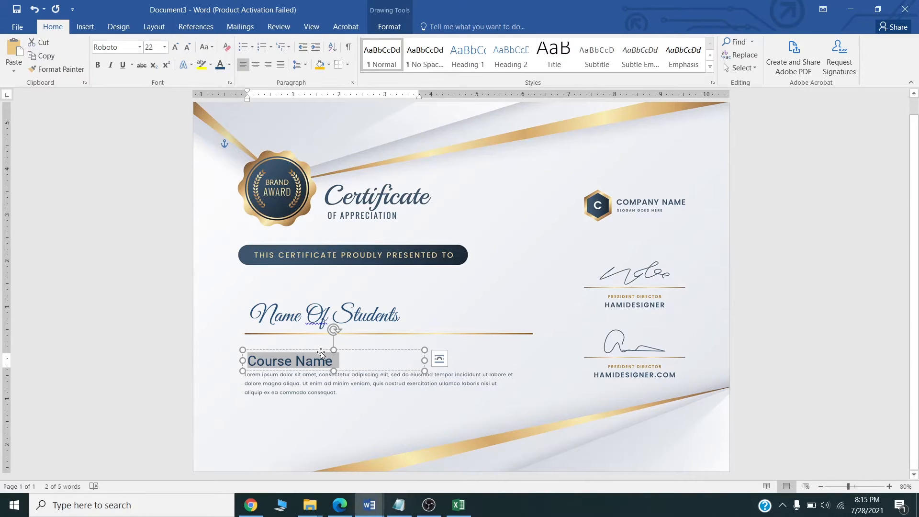
left_click_drag(321, 353, 321, 351)
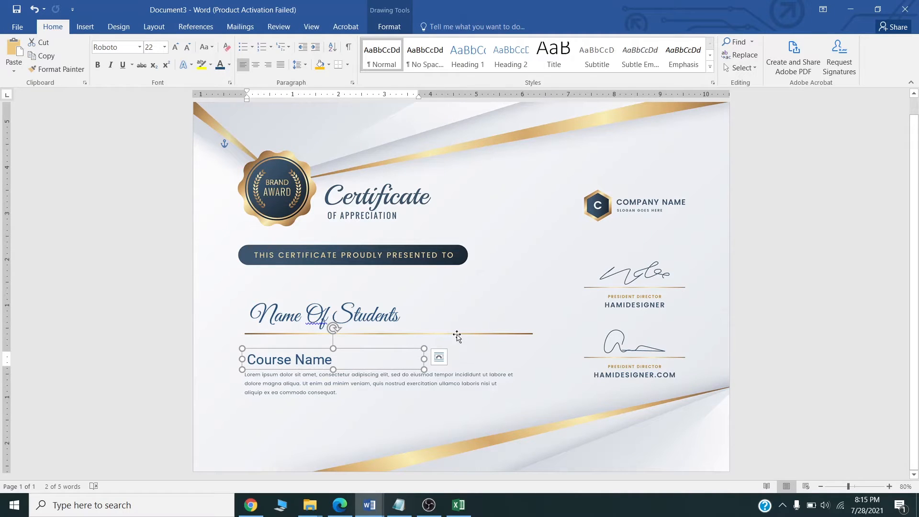
Start the Step-by-Step Mail Merge Wizard for Letters, using the current document, and advance to recipient selection
left_click(293, 311)
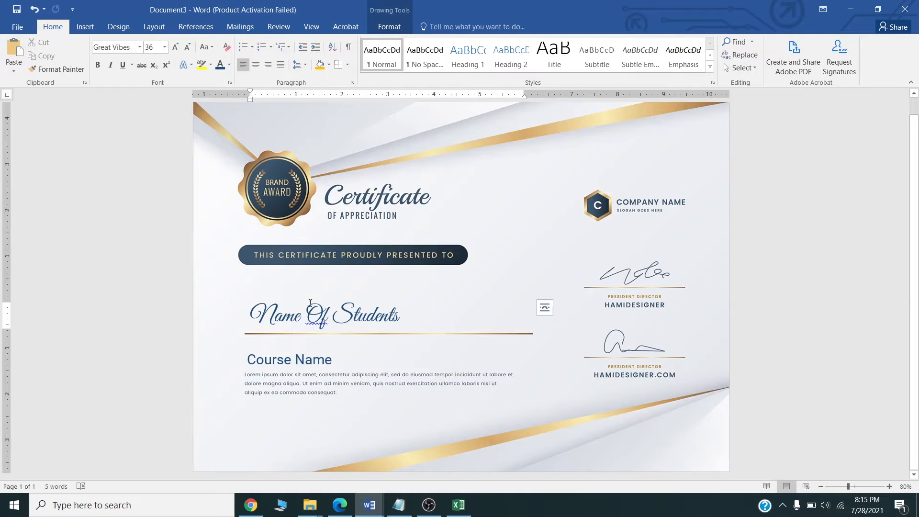
left_click(287, 298)
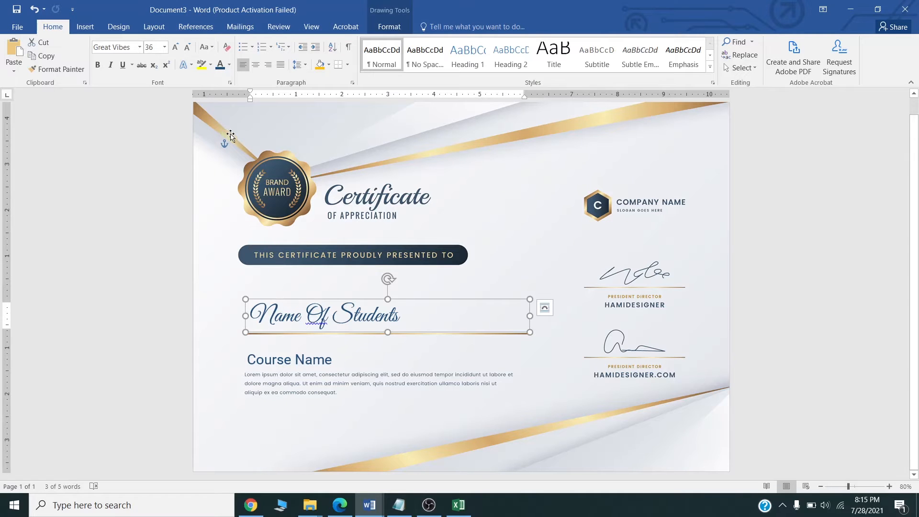
left_click(239, 27)
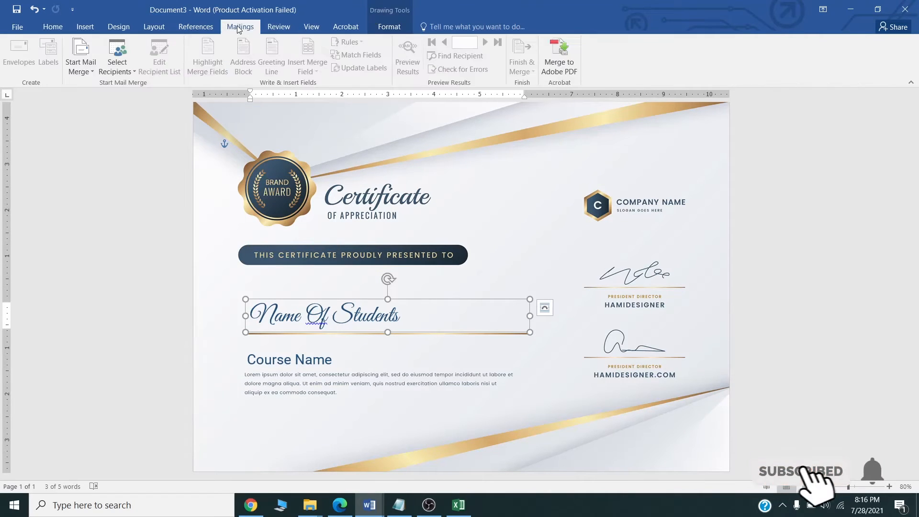
left_click(92, 73)
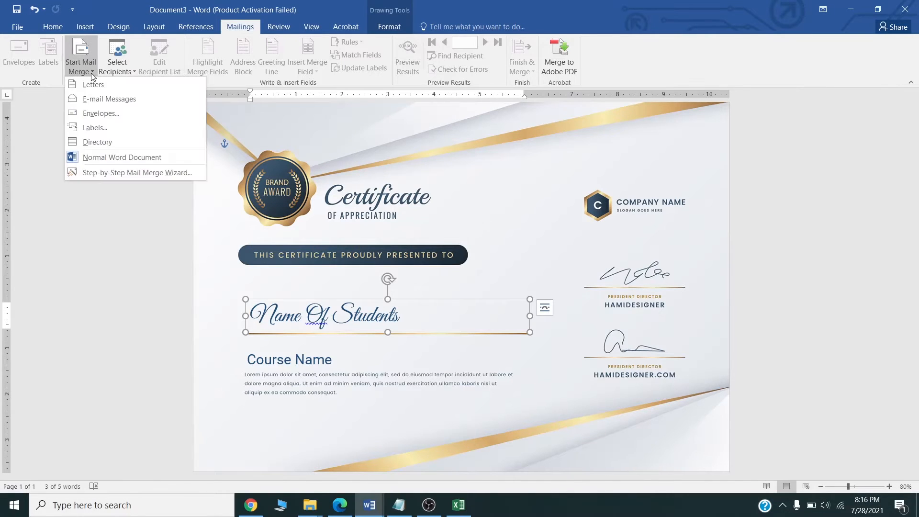
left_click(122, 170)
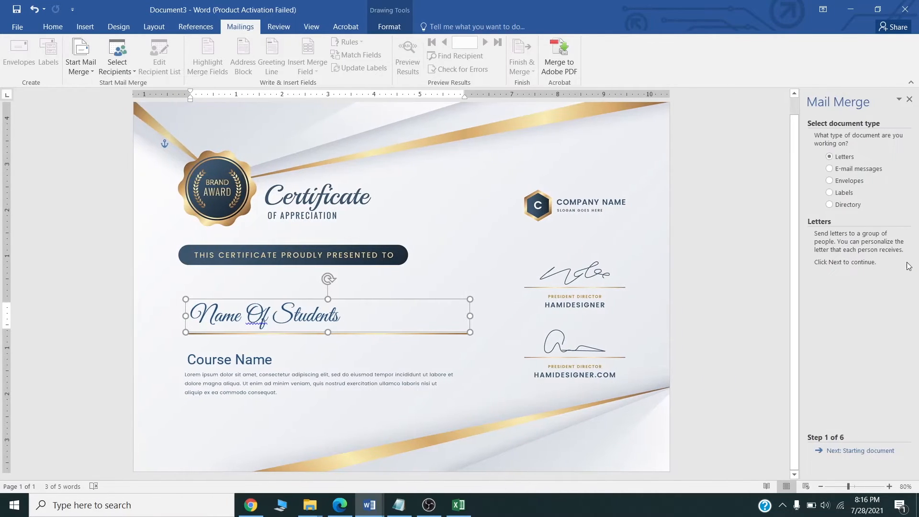
left_click(856, 455)
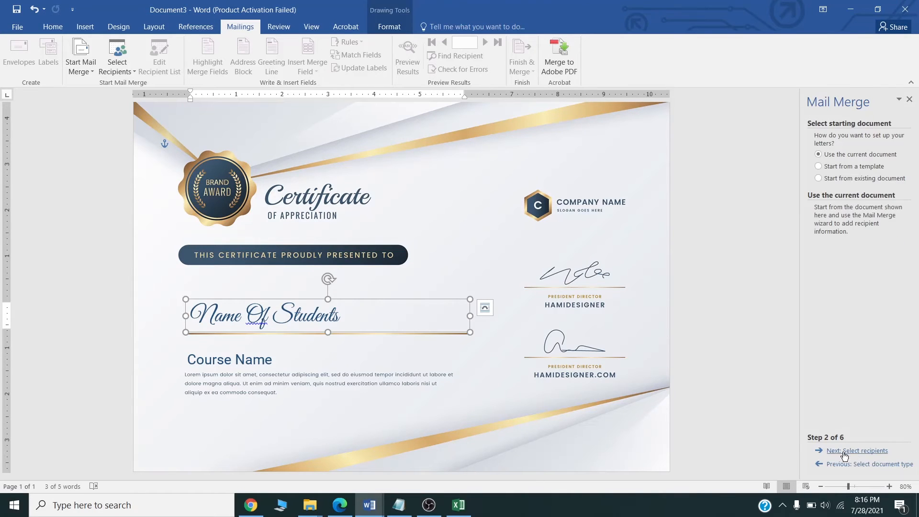
left_click(844, 454)
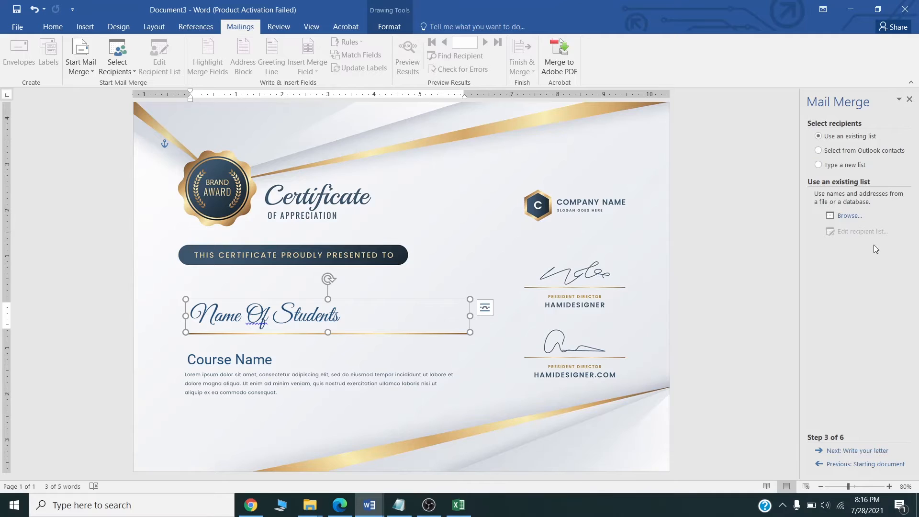
Start browsing for an existing recipient list, and copy the path of the MailMerg\assets folder holding the Names workbook from File Explorer
left_click(847, 216)
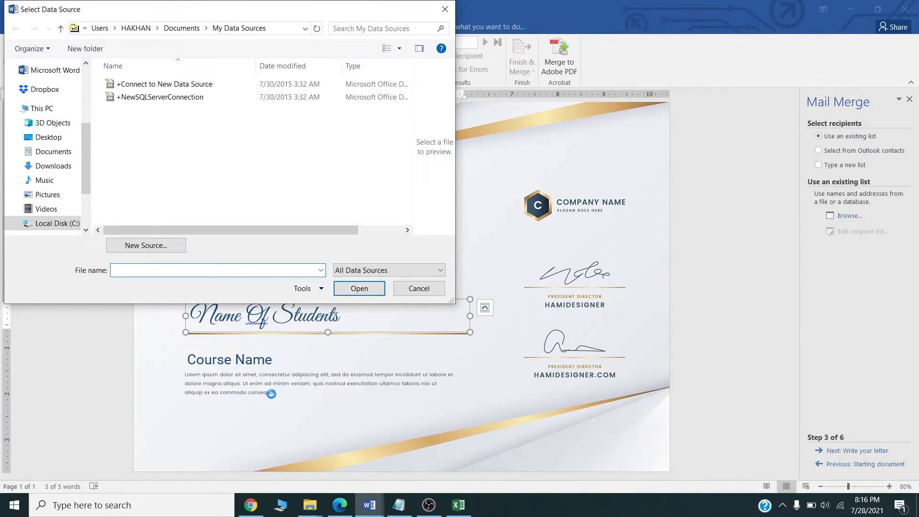
left_click(310, 505)
left_click(292, 462)
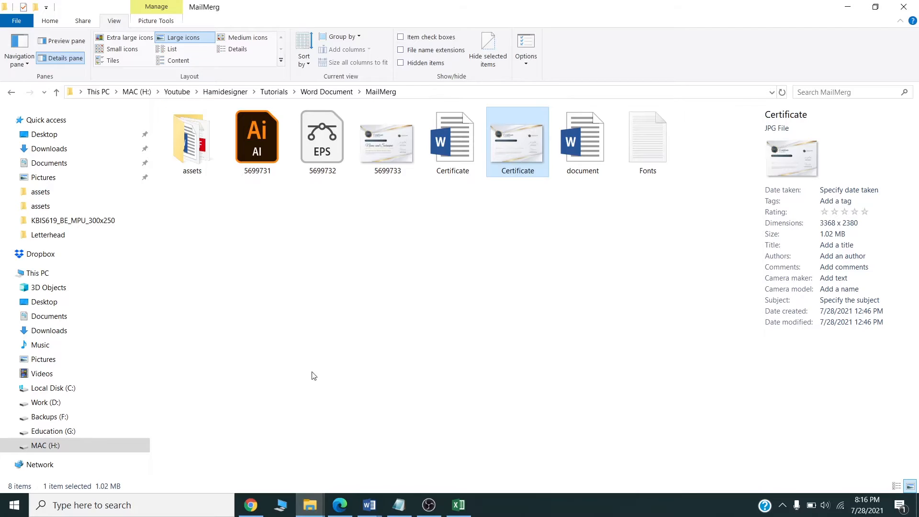
double_click(212, 147)
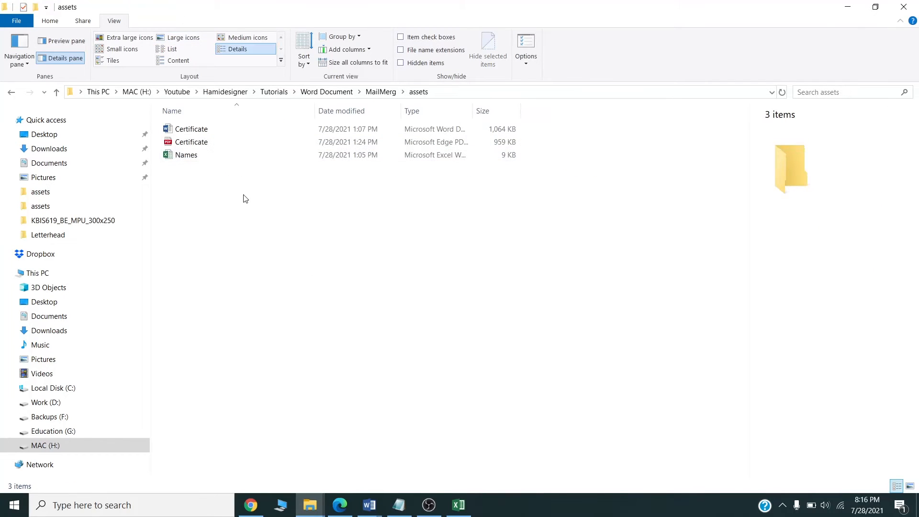
left_click(192, 157)
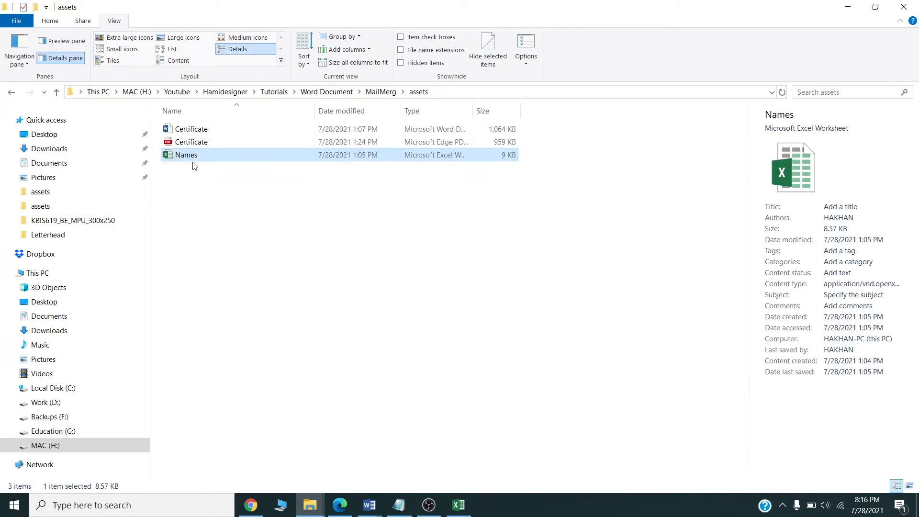
left_click(448, 92)
key("ctrl+c")
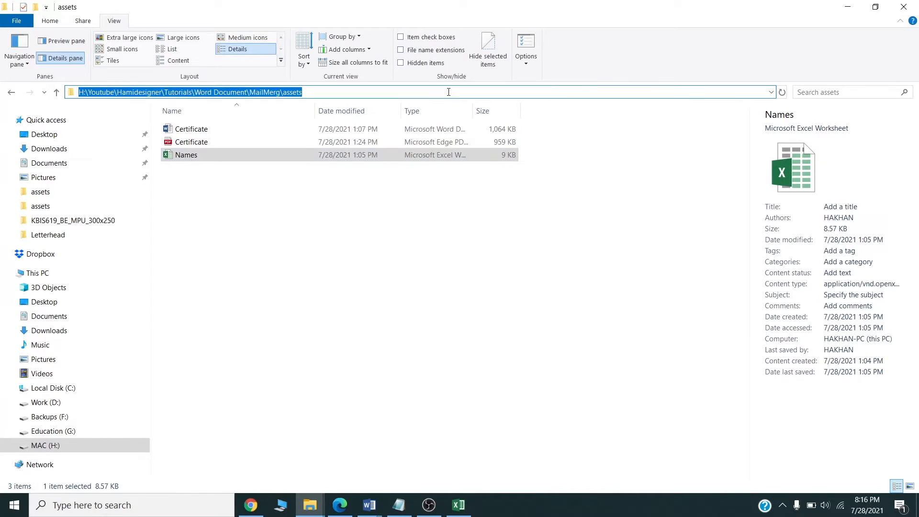
Back in Word, load the Names workbook from the copied folder path as data source, using Sheet1$ with first-row column headers
mouse_move(369, 505)
left_click(422, 463)
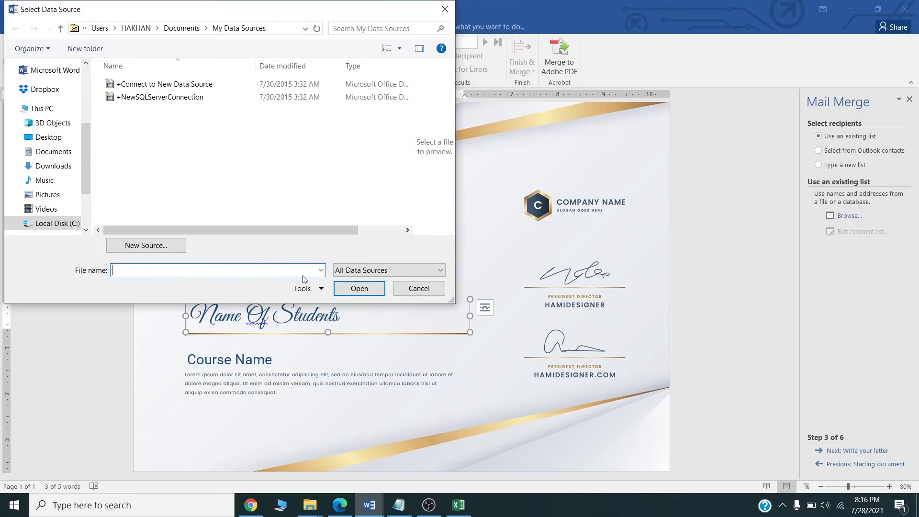
key("ctrl+v")
left_click(357, 288)
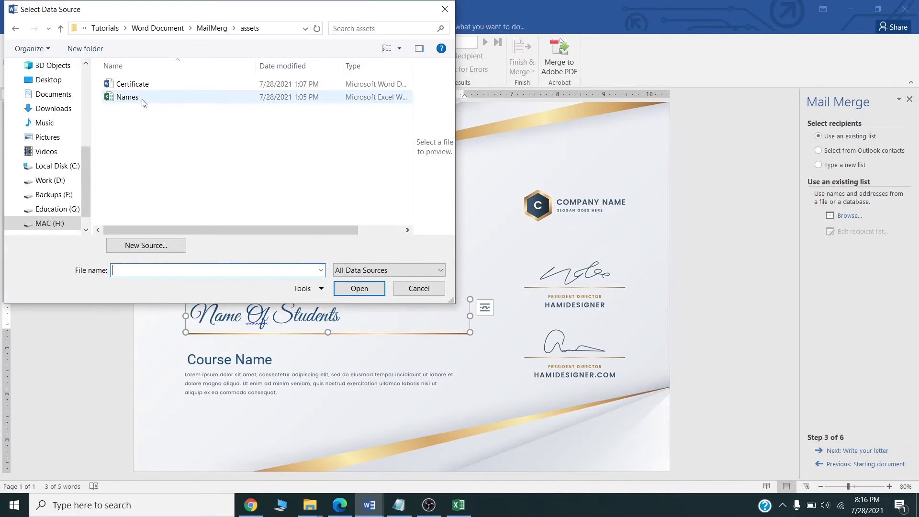
left_click(128, 98)
double_click(128, 98)
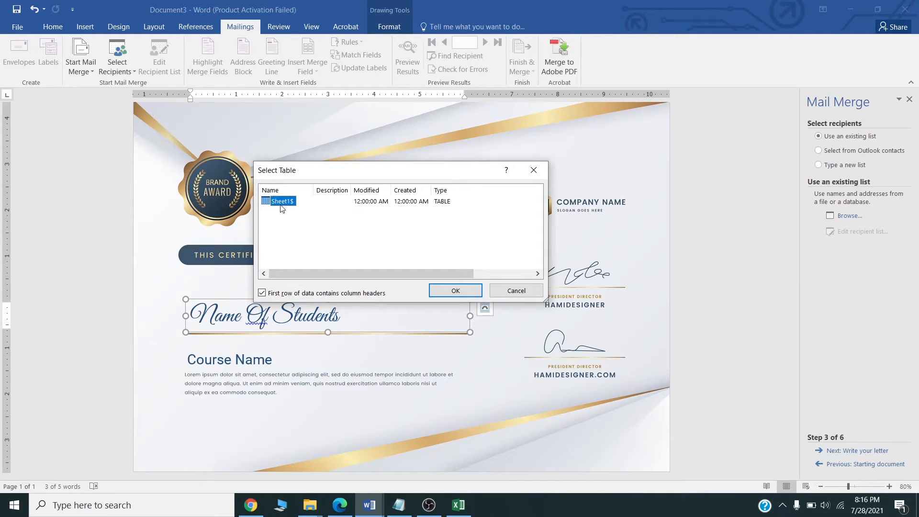
left_click(440, 293)
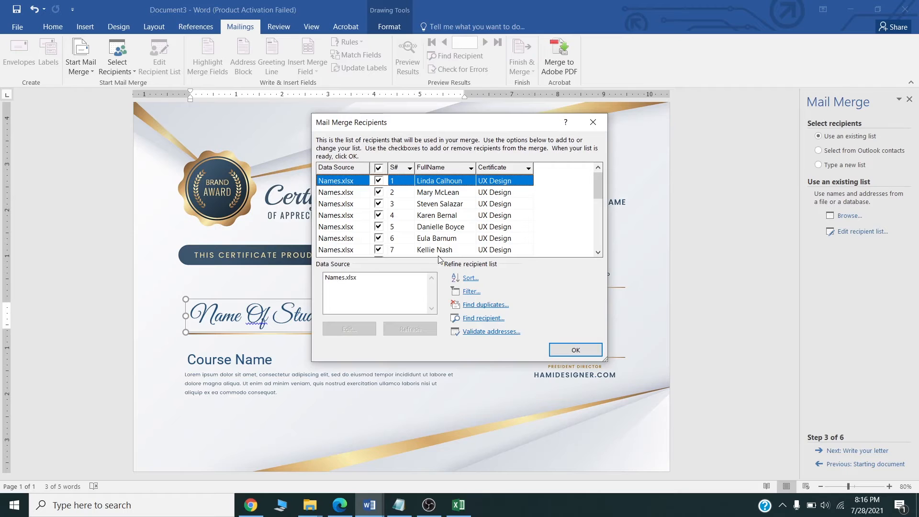
Review the full recipient list, accept it with all entries included, and advance to the letter-writing stage
mouse_move(599, 188)
left_mouse_down()
mouse_move(595, 241)
mouse_move(596, 173)
left_mouse_up()
scroll(470, 215, "down", 4)
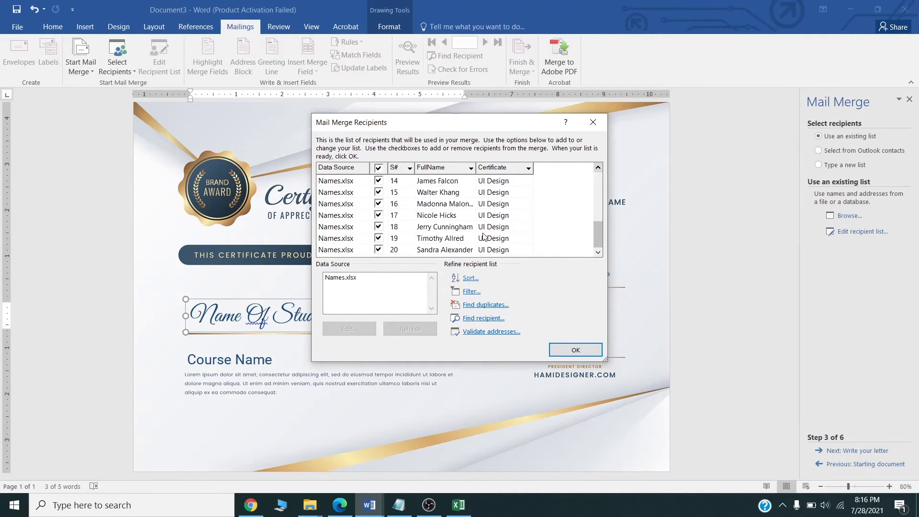
scroll(375, 240, "up", 5)
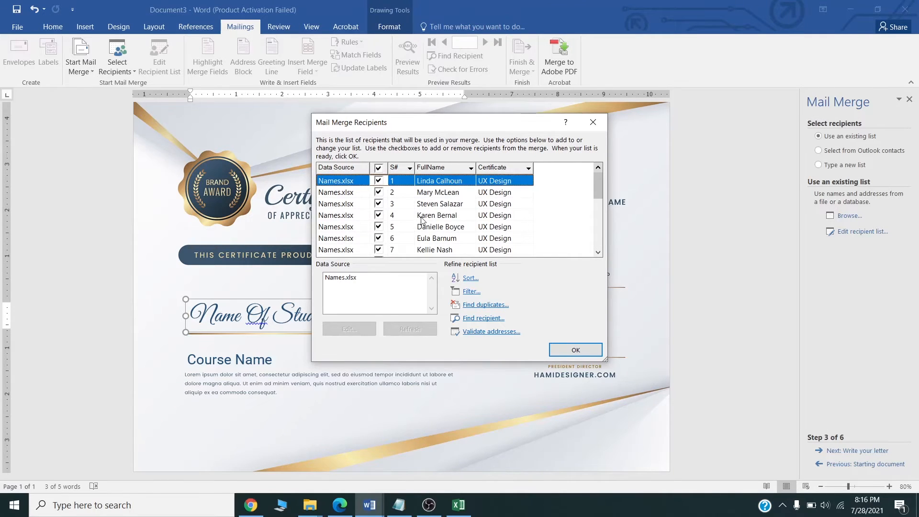
left_click(575, 349)
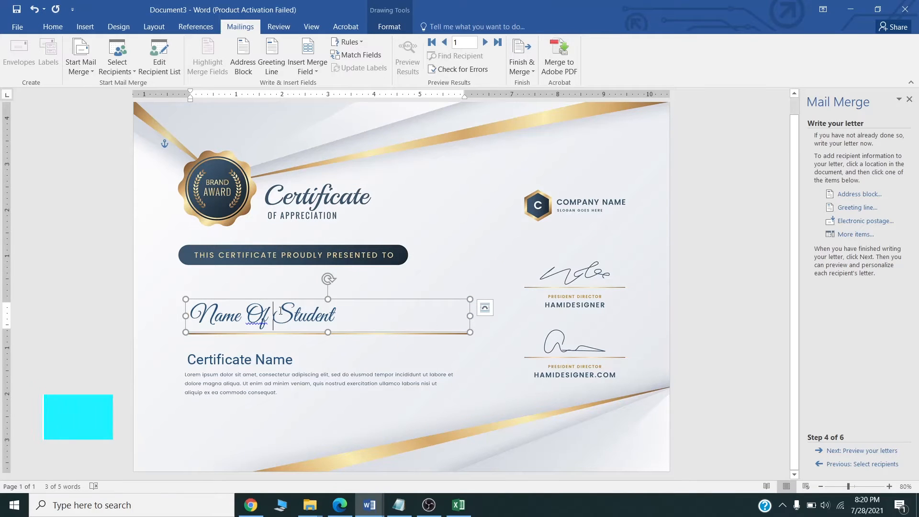
Replace the "Name Of Student" placeholder text with the FullName merge field
triple_click(281, 313)
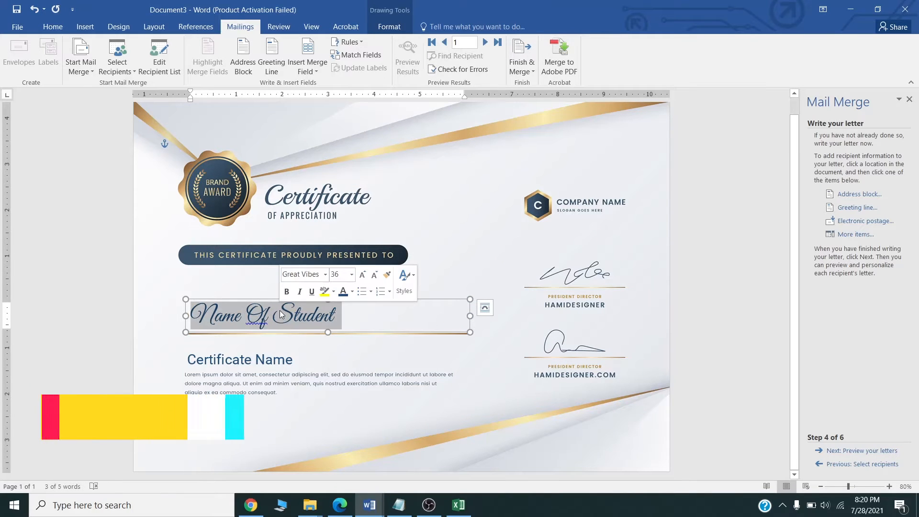
left_click(252, 301)
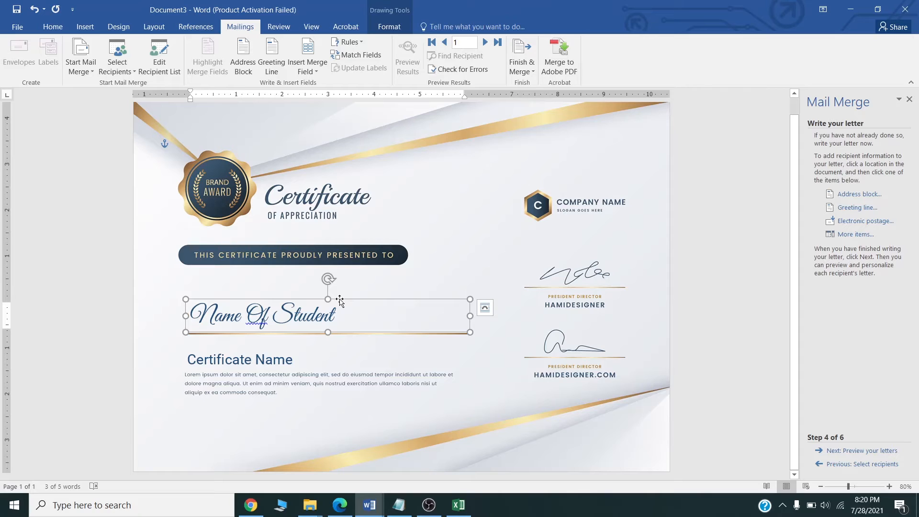
double_click(309, 313)
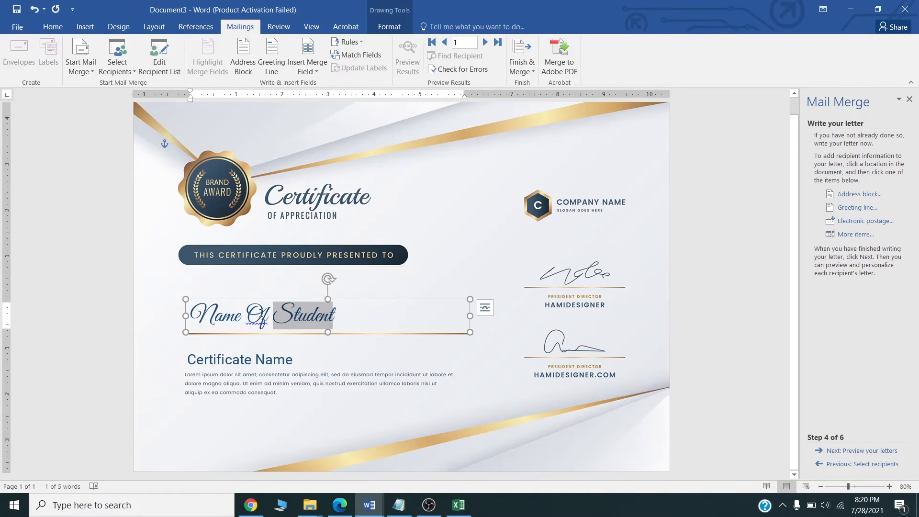
key("ctrl+a")
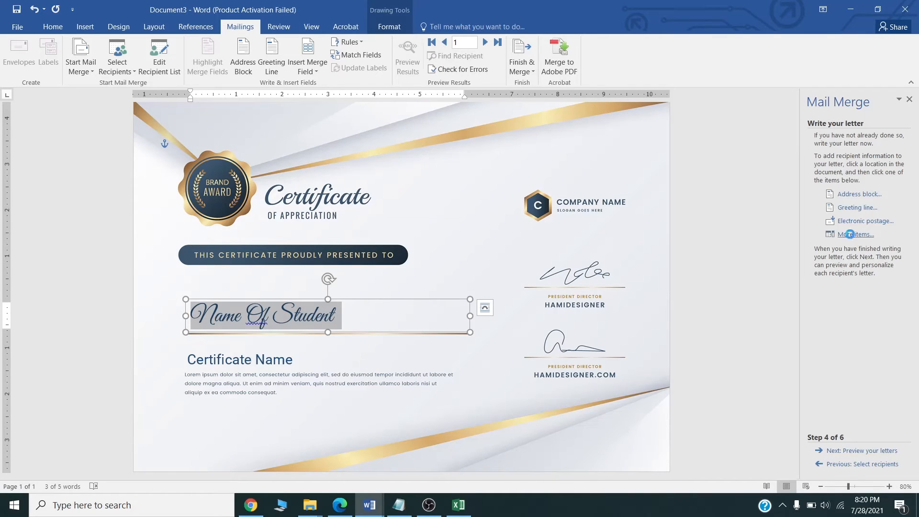
left_click(852, 235)
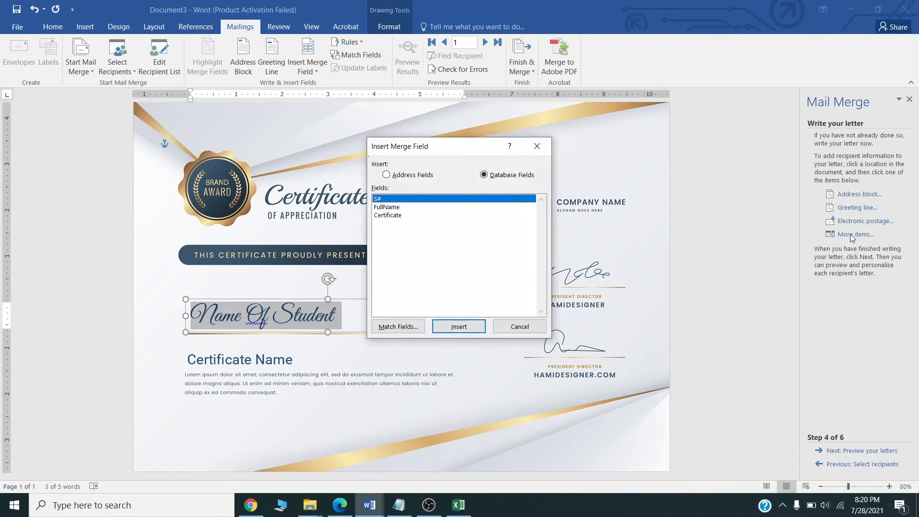
left_click(389, 208)
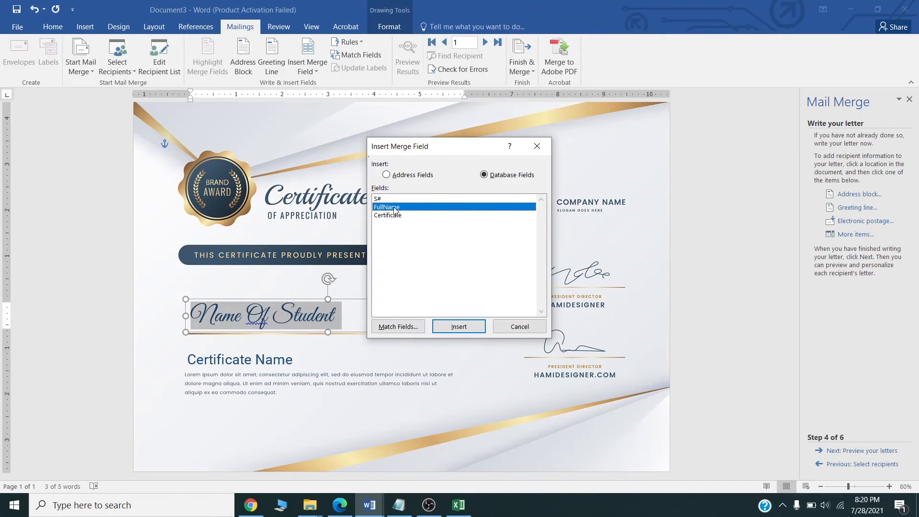
left_click(463, 331)
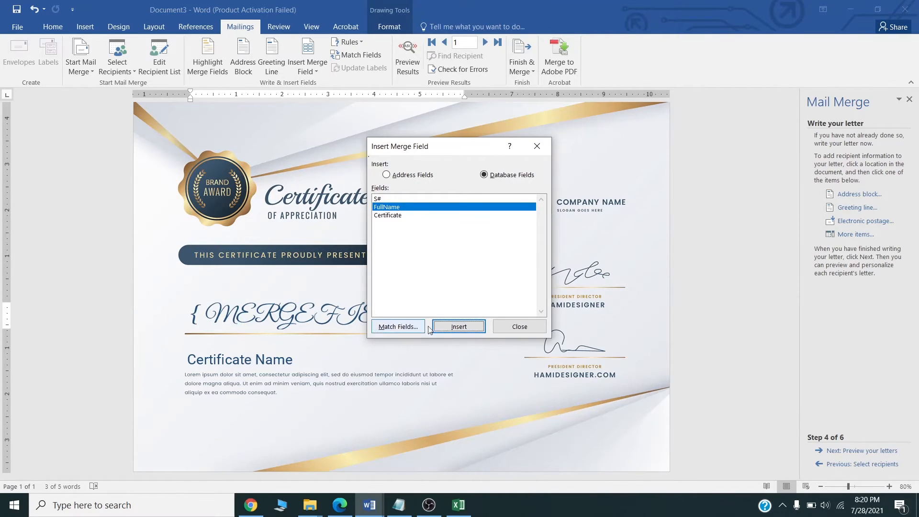
left_click(516, 328)
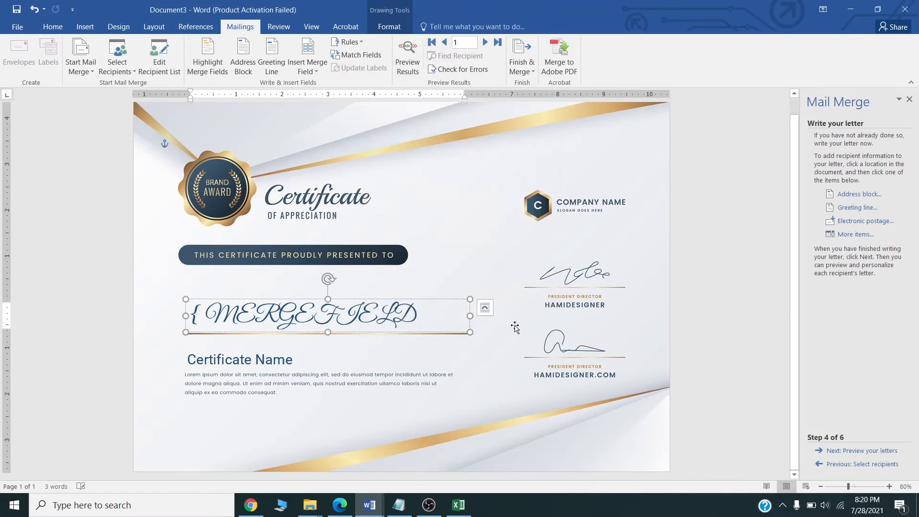
Replace the "Certificate Name" placeholder text with the Certificate merge field
left_click(268, 355)
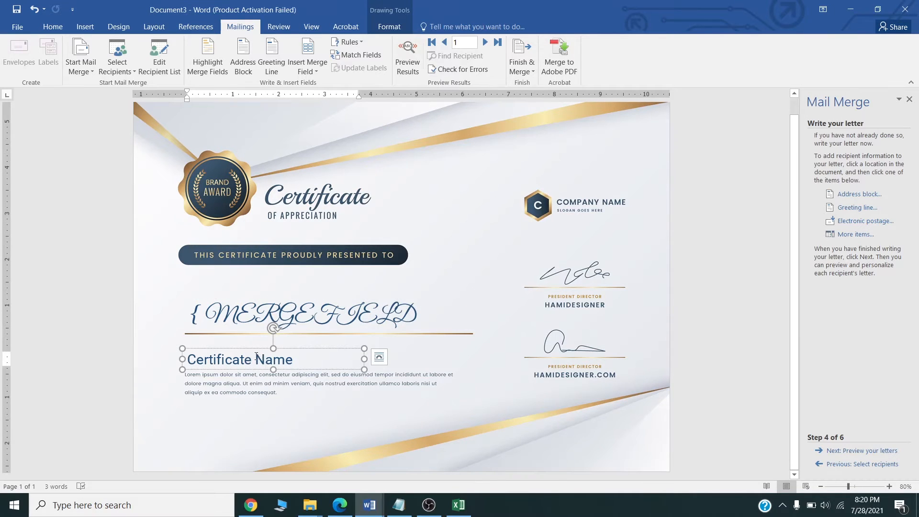
triple_click(256, 357)
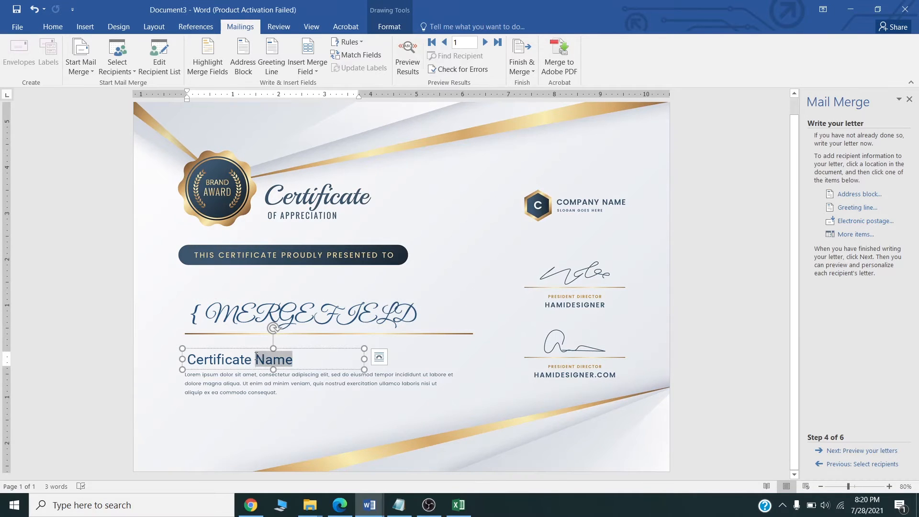
left_click(856, 235)
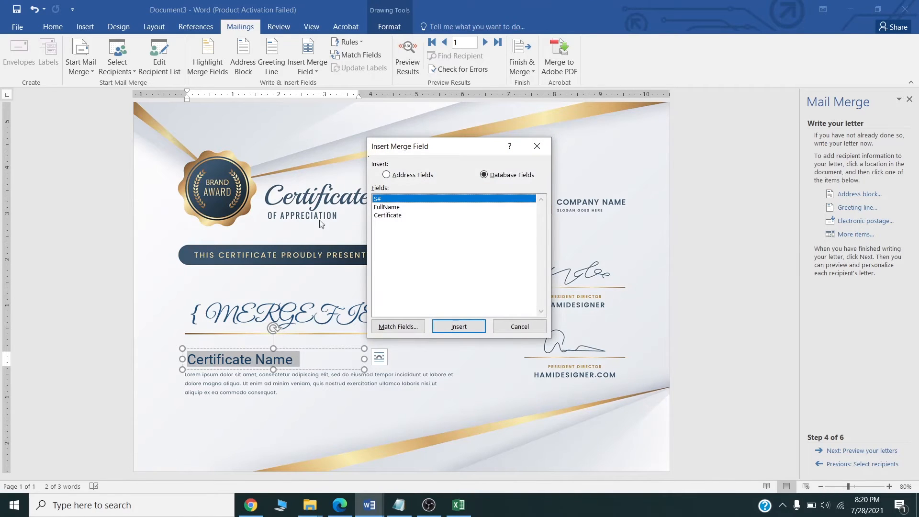
left_click(389, 216)
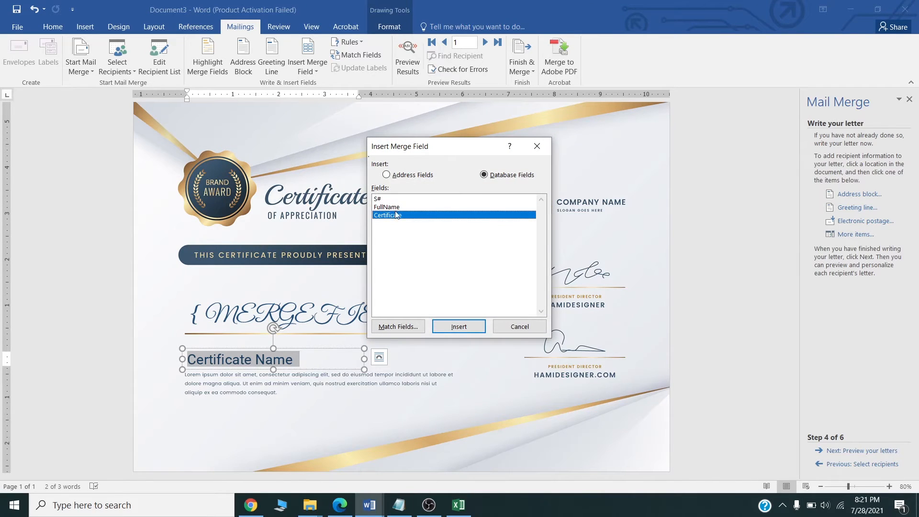
left_click(458, 327)
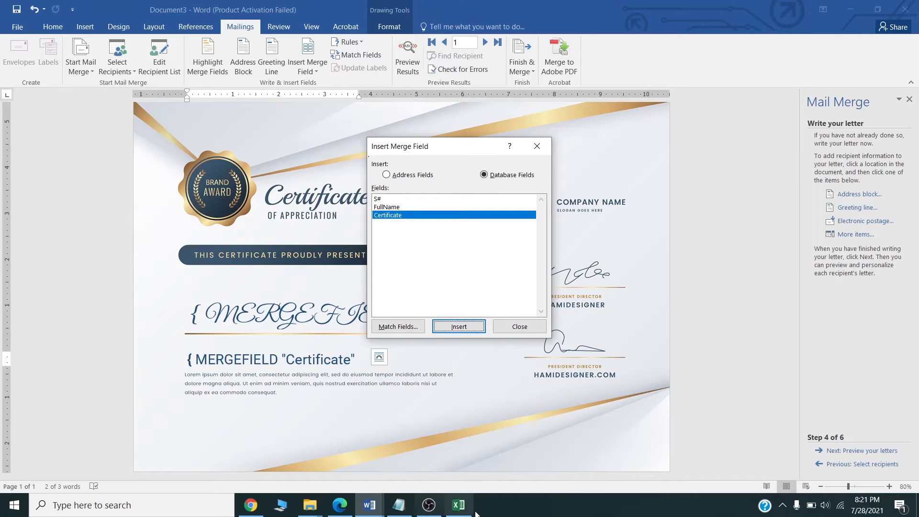
Switch to the Names workbook in Excel and check the FullName and Certificate column headers in row 1
left_click(458, 506)
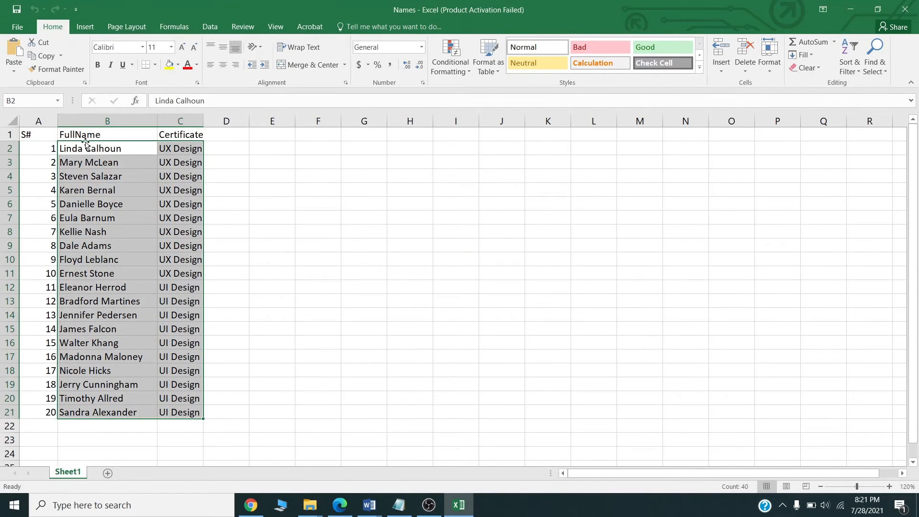
left_click(70, 135)
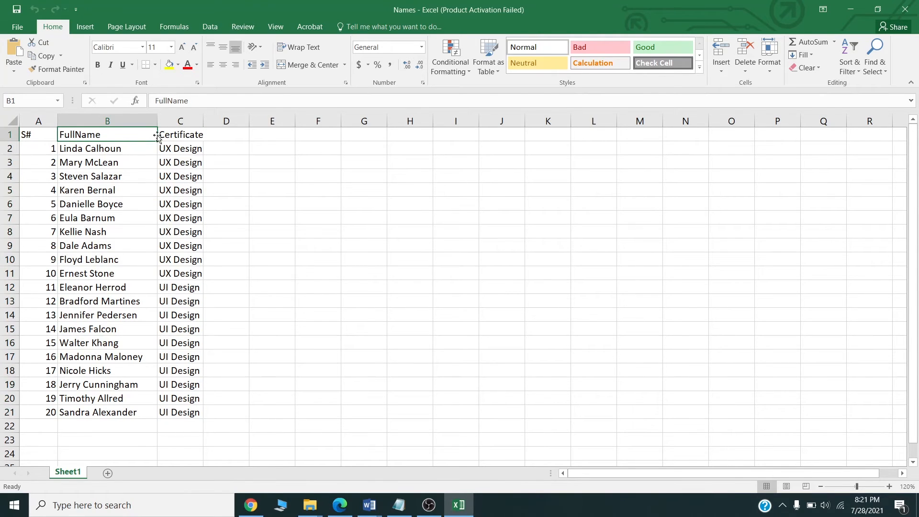
left_click(176, 130)
left_click(122, 134)
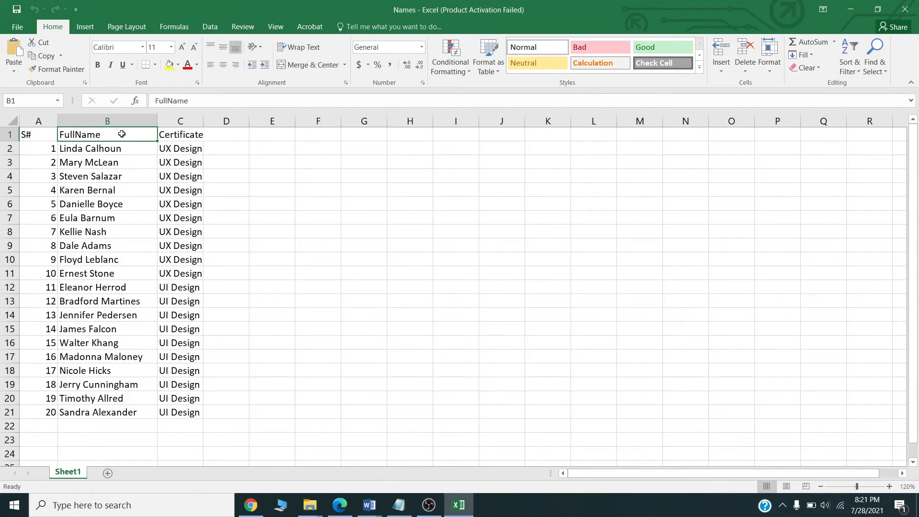
Return to the certificate in Word, close the merge field dialog, and advance the mail merge through the preview to its final stage
left_click(166, 134)
left_click(850, 10)
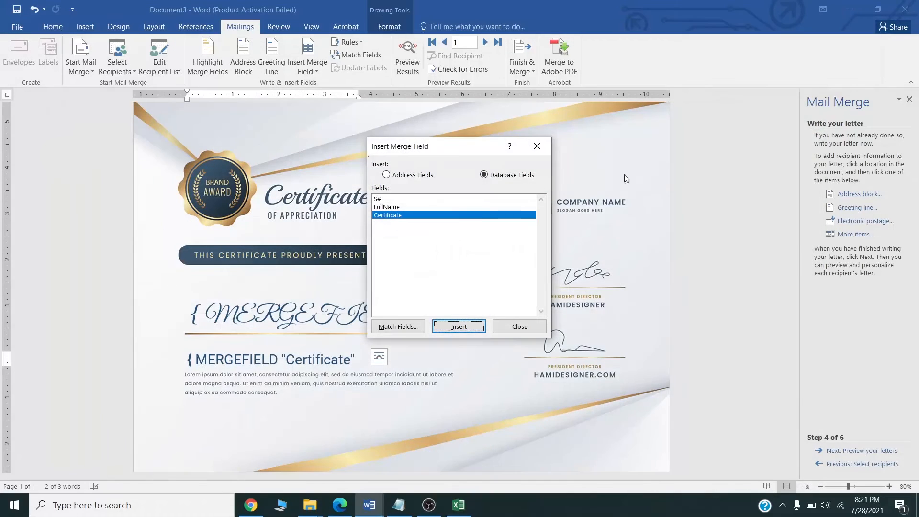
left_click(517, 329)
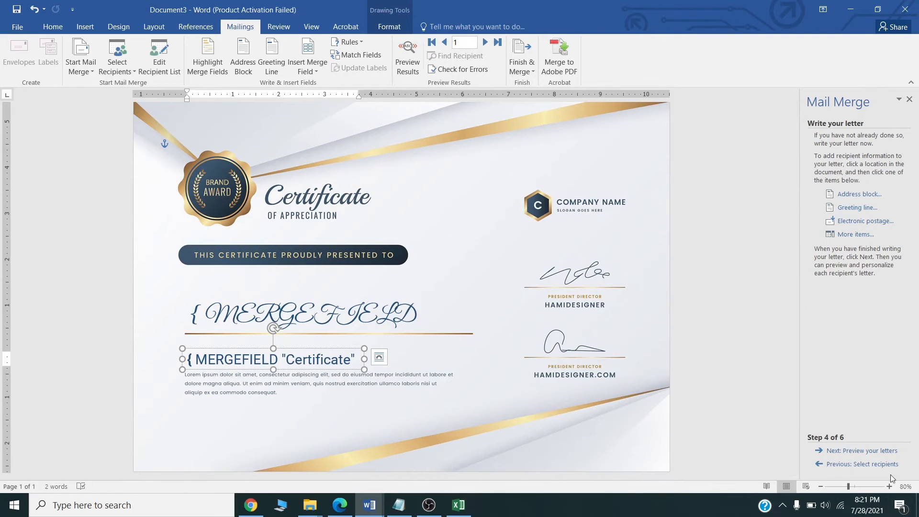
left_click(870, 455)
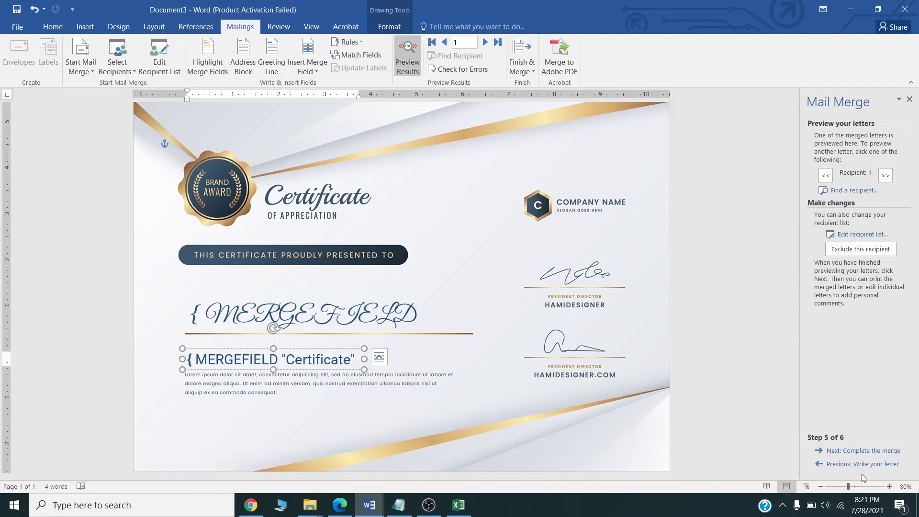
left_click(862, 451)
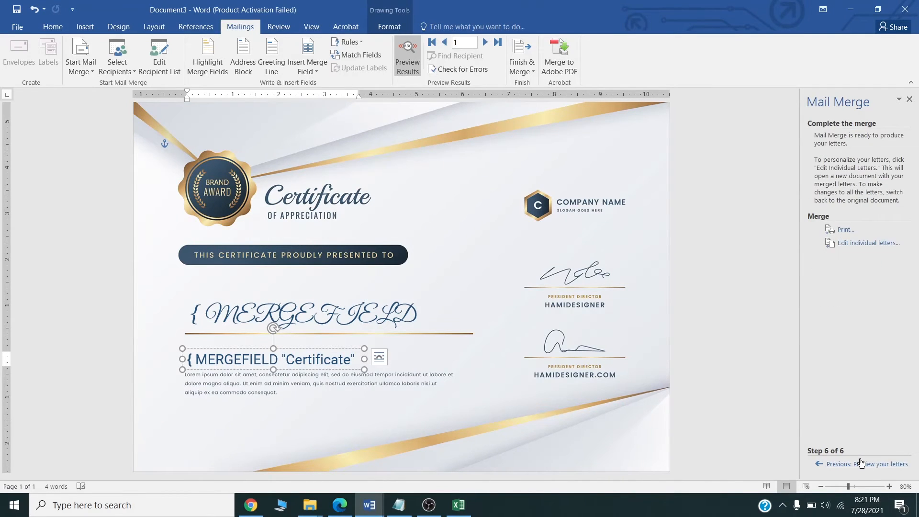
Print all merged records with Microsoft Print to PDF, replacing the existing Certificate_2 file in the assets folder
left_click(845, 231)
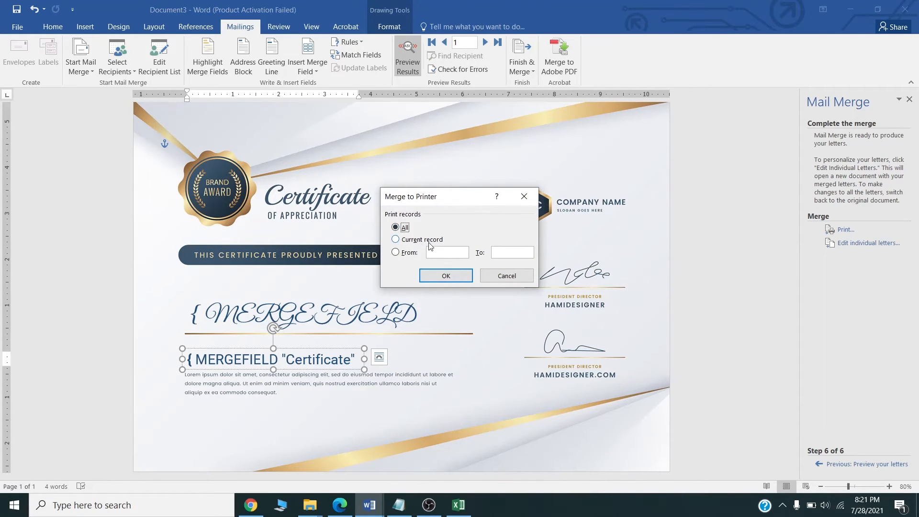
left_click(443, 278)
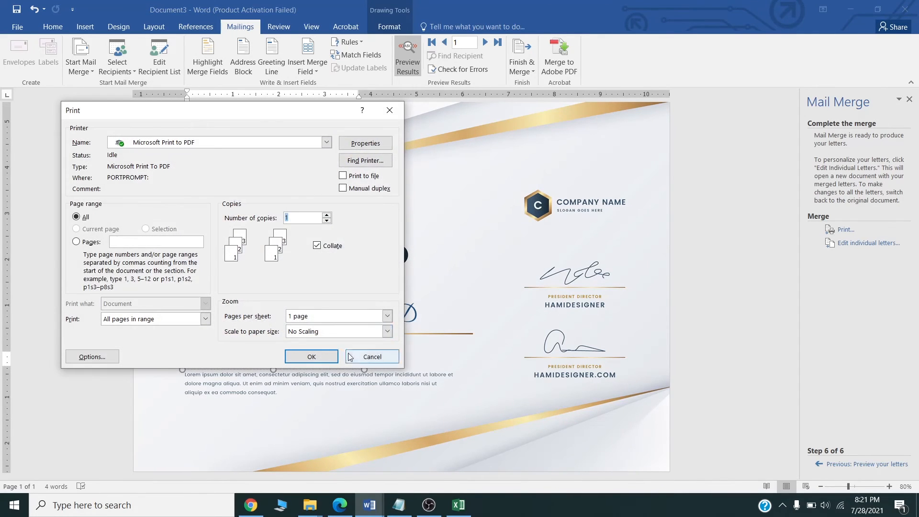
left_click(312, 356)
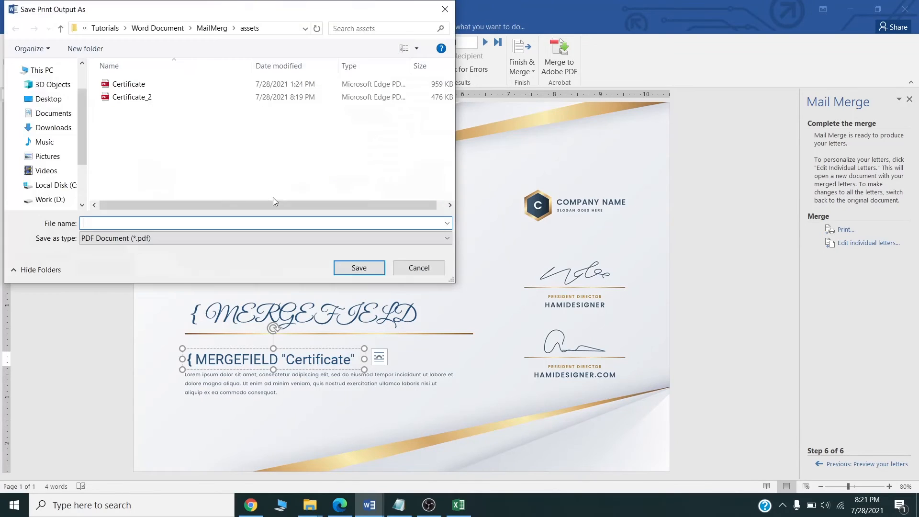
left_click(131, 97)
left_click(369, 268)
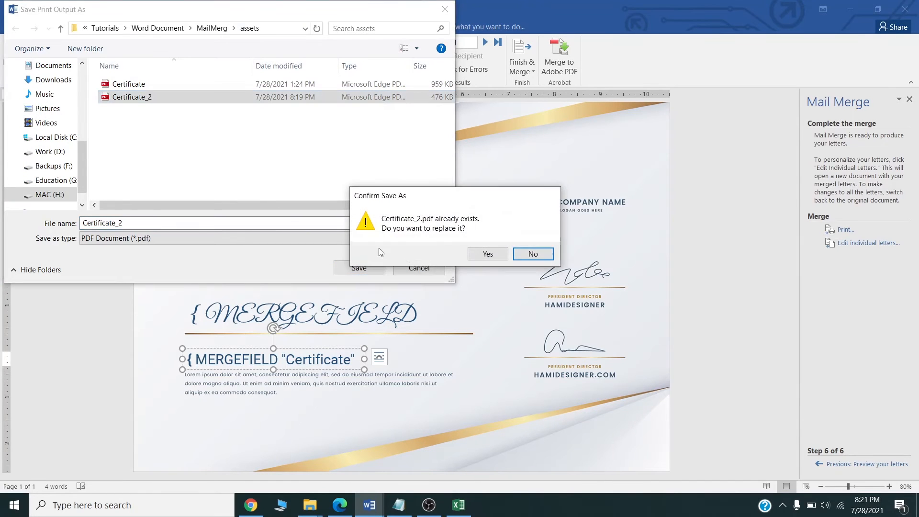
left_click(482, 255)
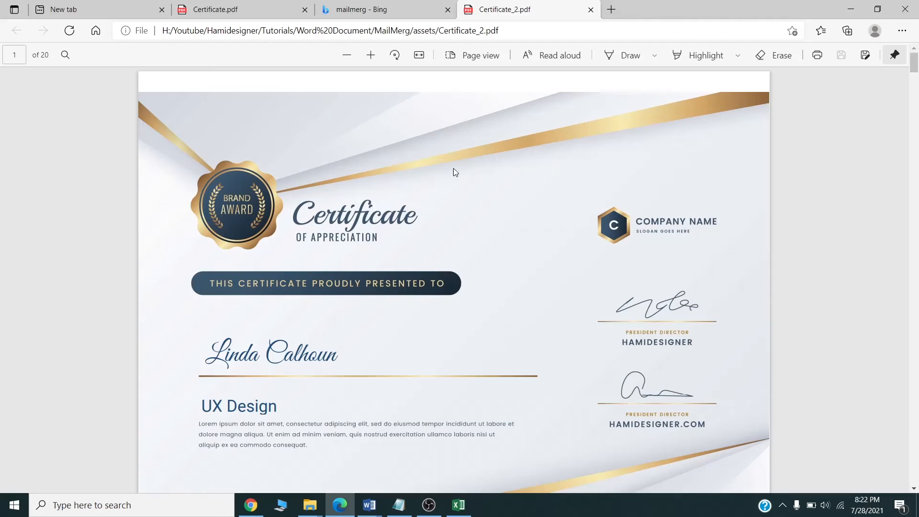
Examine the student and course names across the certificates in the Certificate_2 PDF, comparing pages 10 and 11
scroll(457, 177, "down", 1)
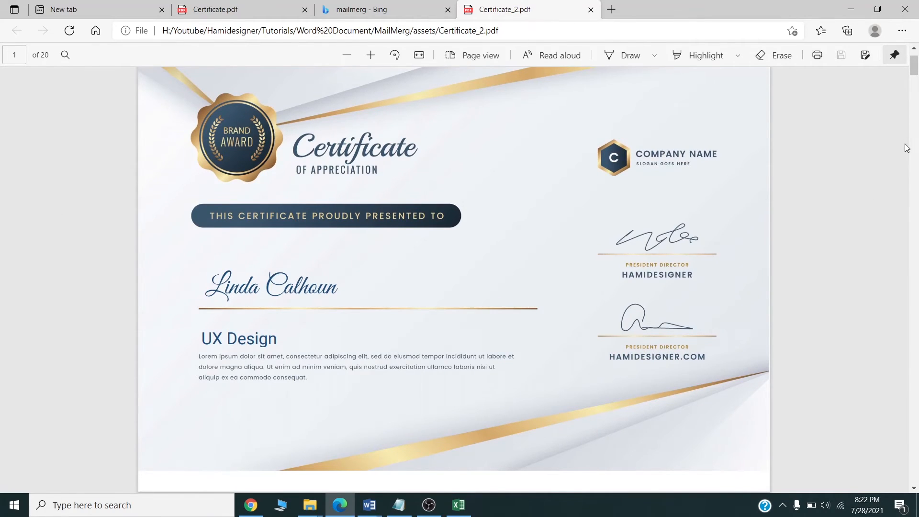
left_click_drag(914, 65, 914, 86)
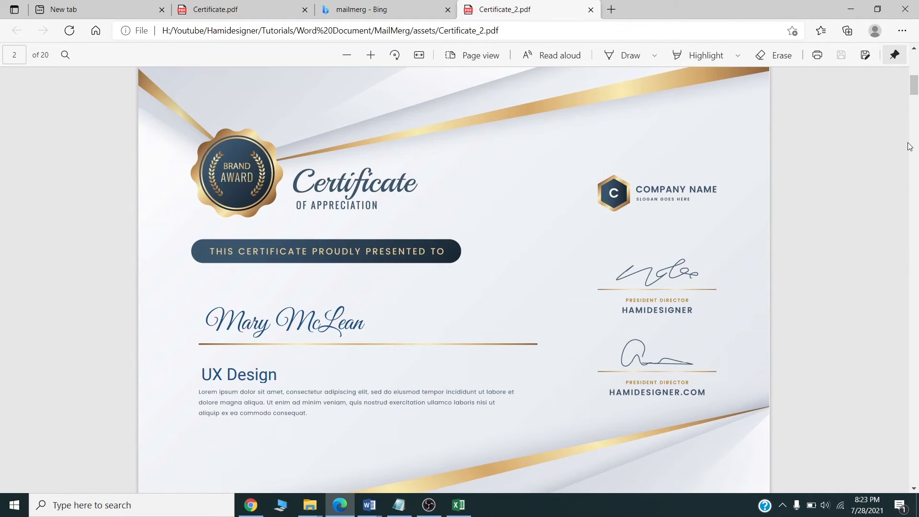
left_click_drag(913, 86, 916, 102)
left_click_drag(915, 109, 915, 113)
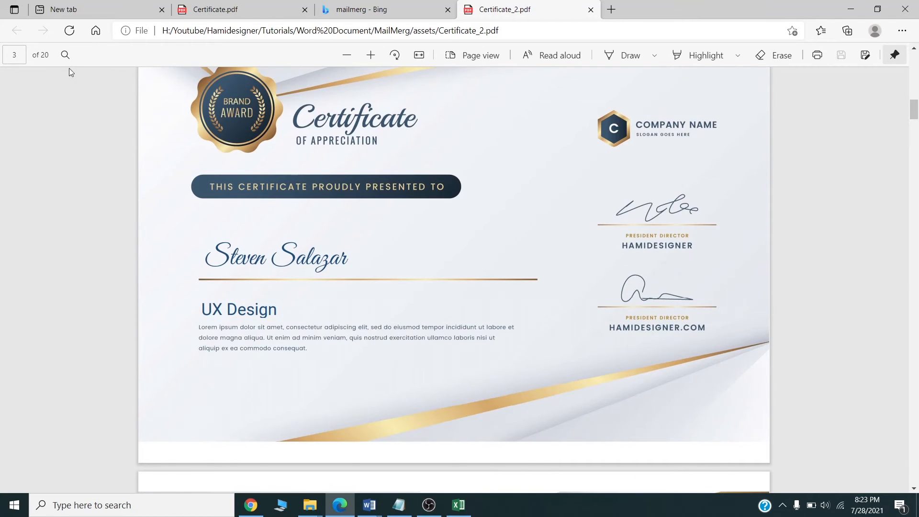
scroll(527, 211, "down", 15)
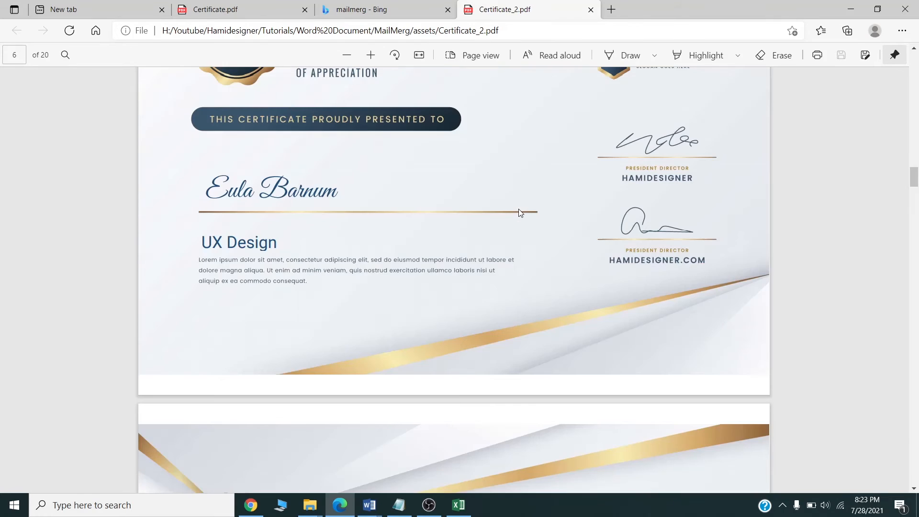
scroll(299, 279, "down", 10)
scroll(299, 279, "down", 8)
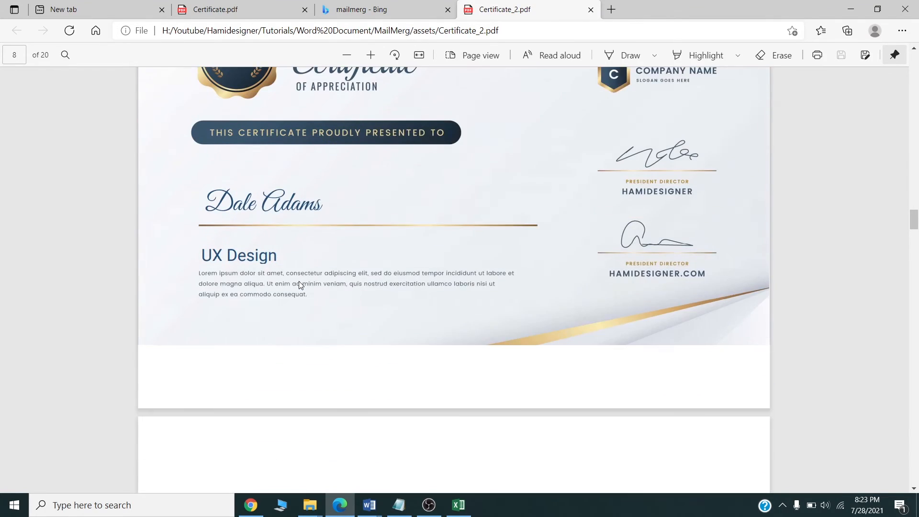
scroll(300, 283, "down", 10)
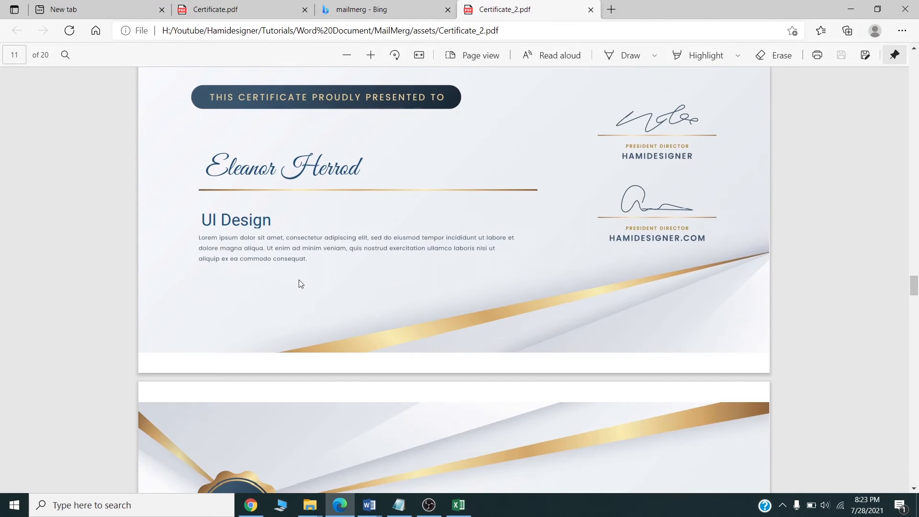
scroll(298, 286, "up", 12)
scroll(236, 172, "down", 12)
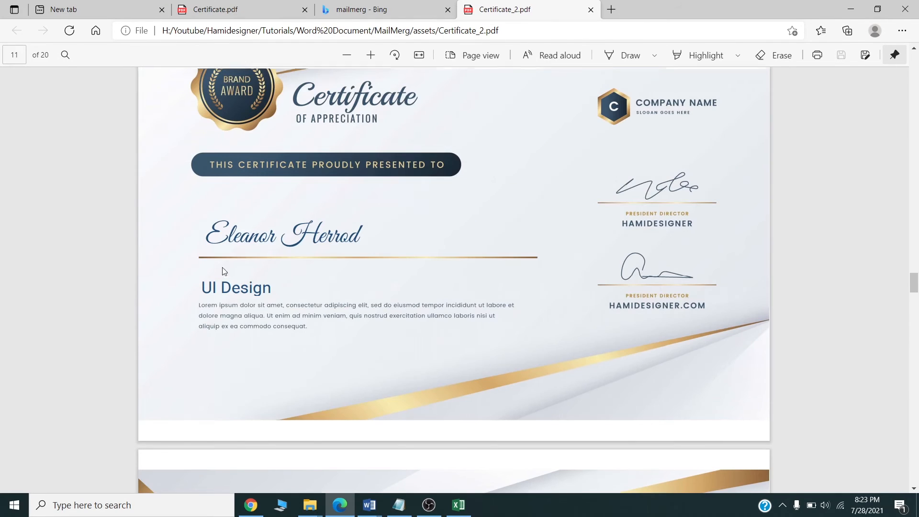
left_click_drag(201, 287, 263, 287)
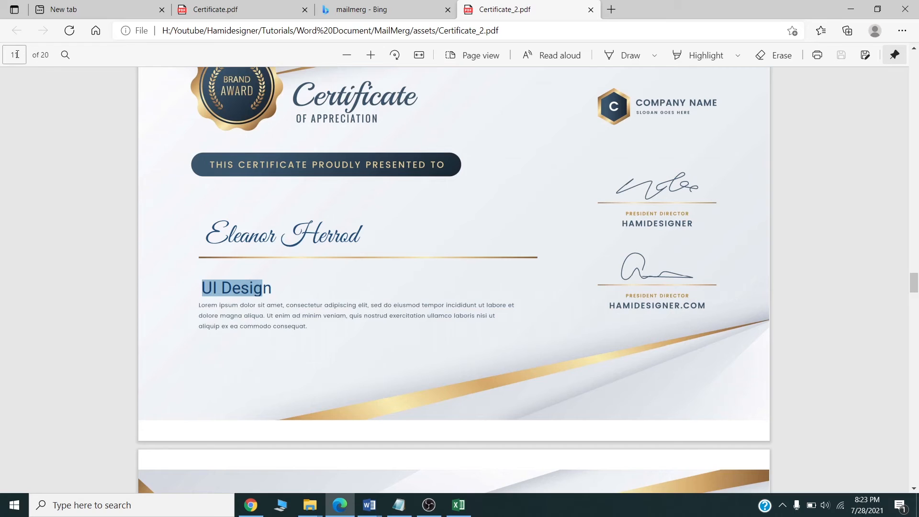
left_click(331, 291)
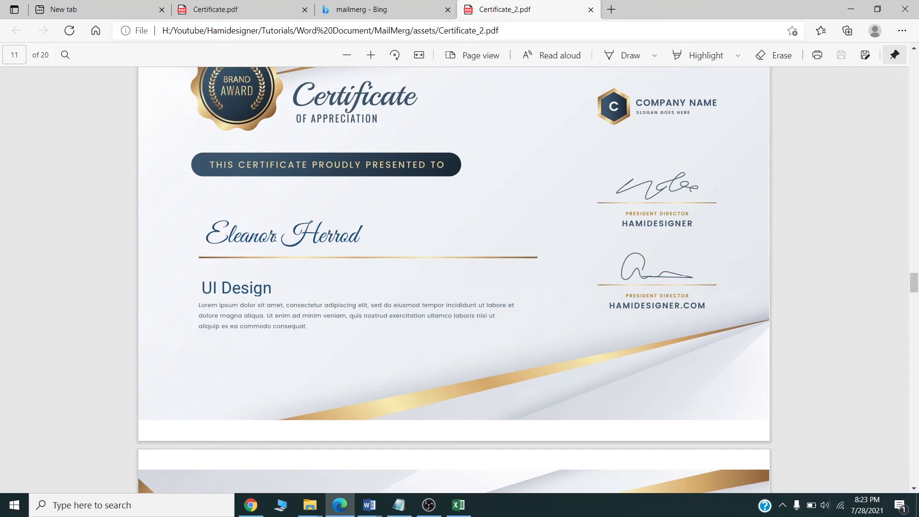
scroll(655, 250, "up", 6)
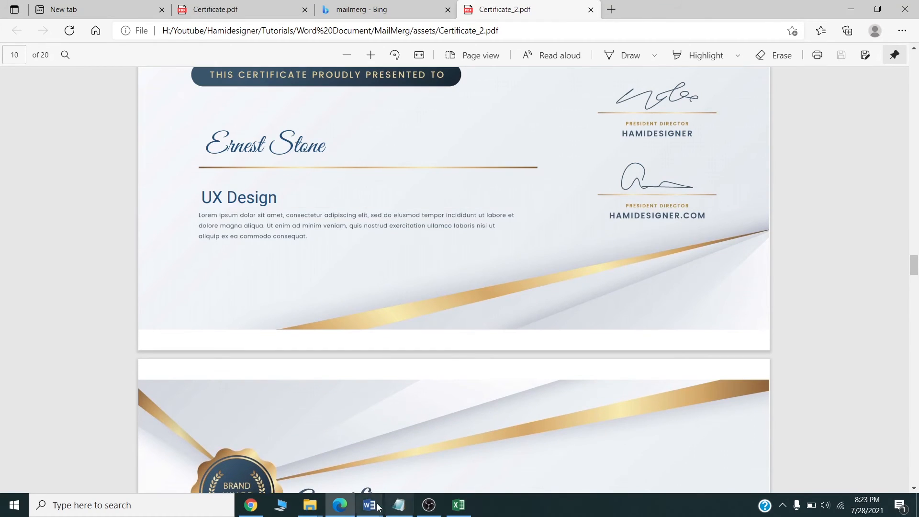
Switch back to the certificate in Word and merge all records into a new document of individually editable certificates
mouse_move(369, 503)
left_click(421, 470)
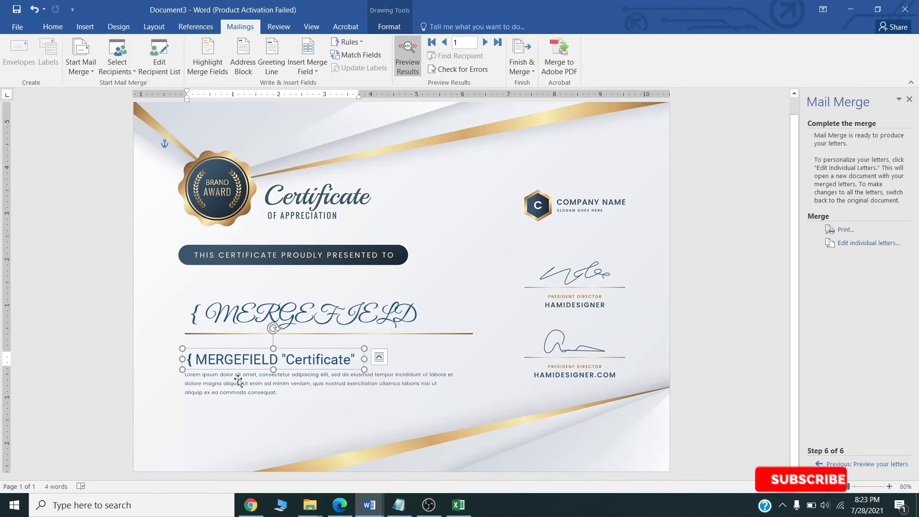
left_click(532, 72)
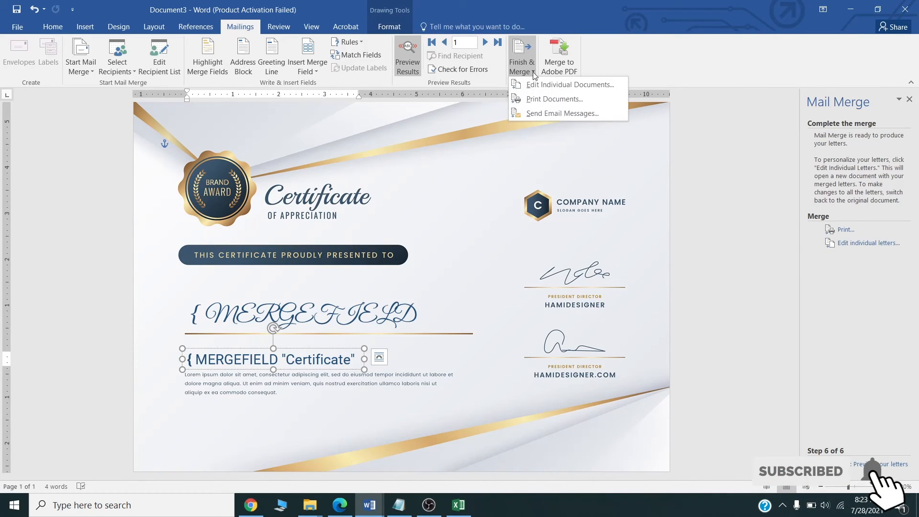
left_click(553, 85)
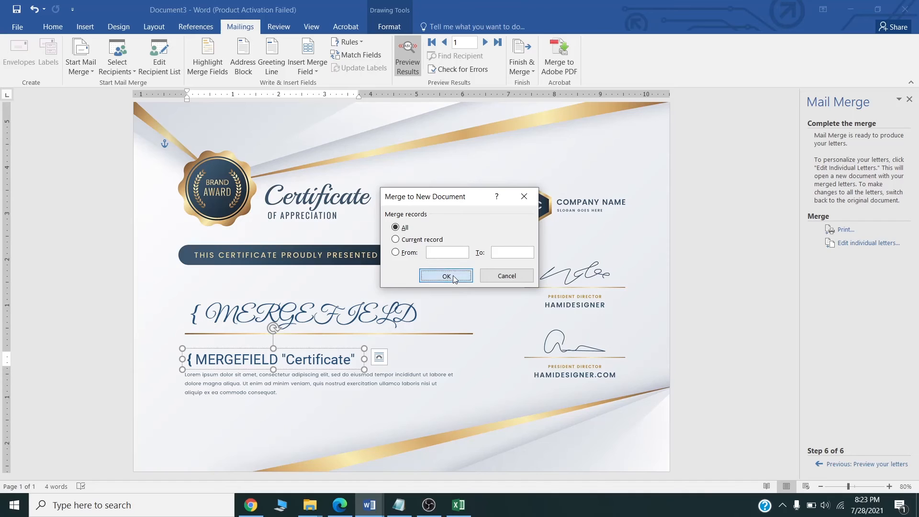
left_click(446, 276)
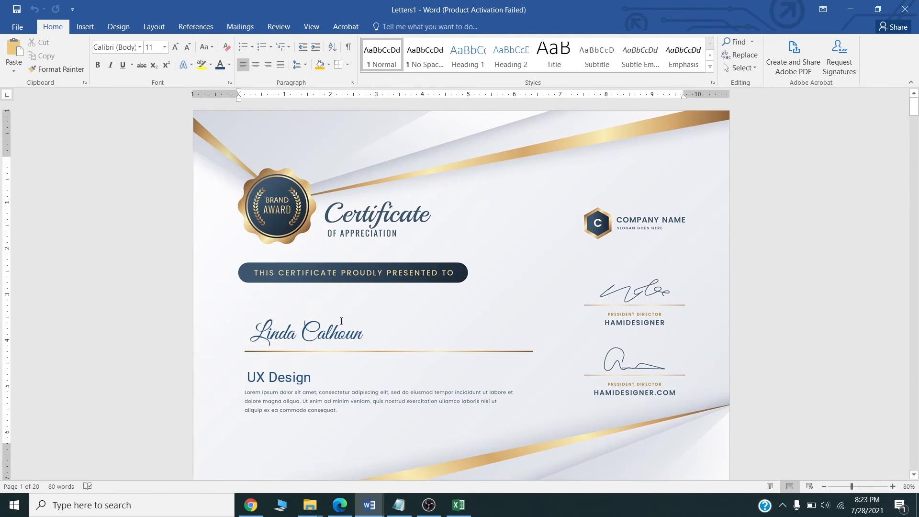
Replace the student name on page 4 of the merged document with "Hamidesigner.com"
scroll(366, 258, "down", 10)
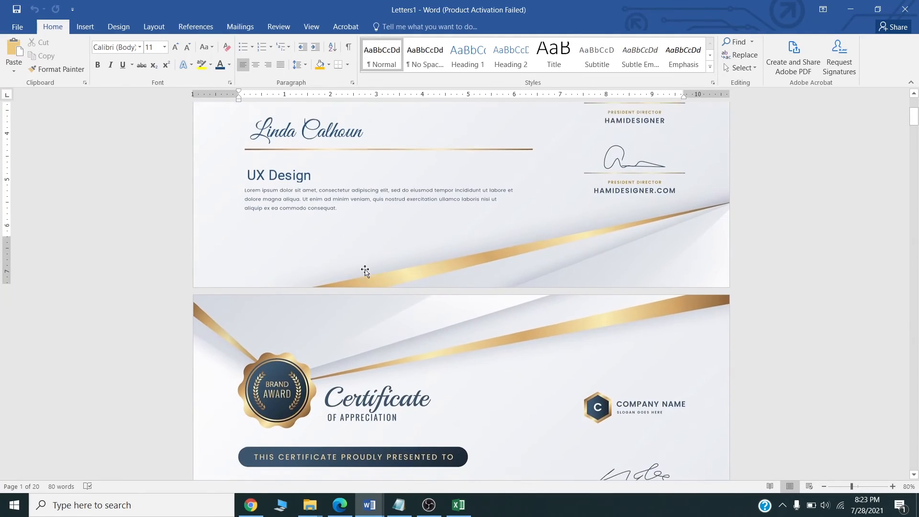
left_click(346, 277)
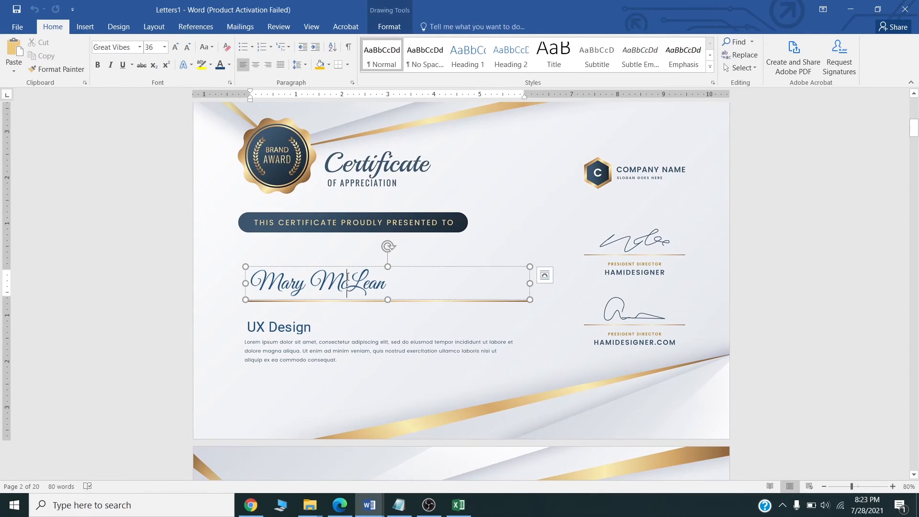
scroll(334, 276, "down", 1)
scroll(334, 276, "down", 10)
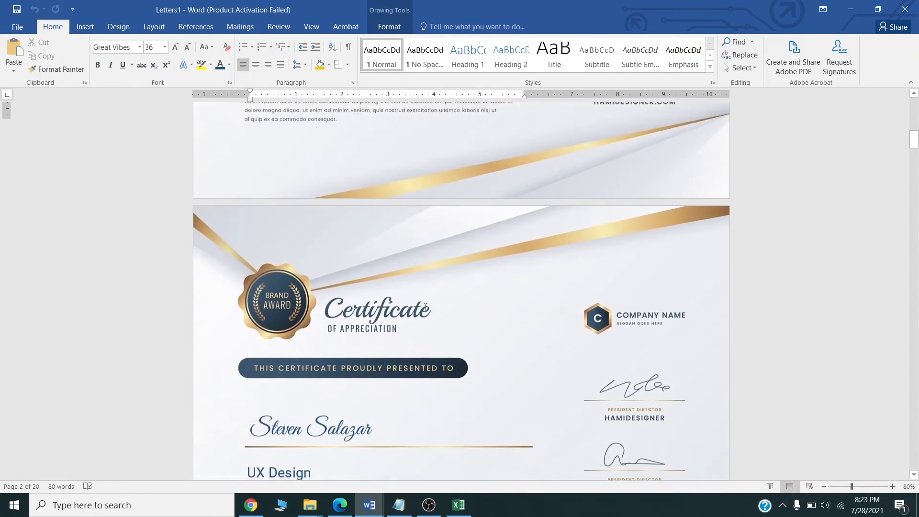
left_click(345, 235)
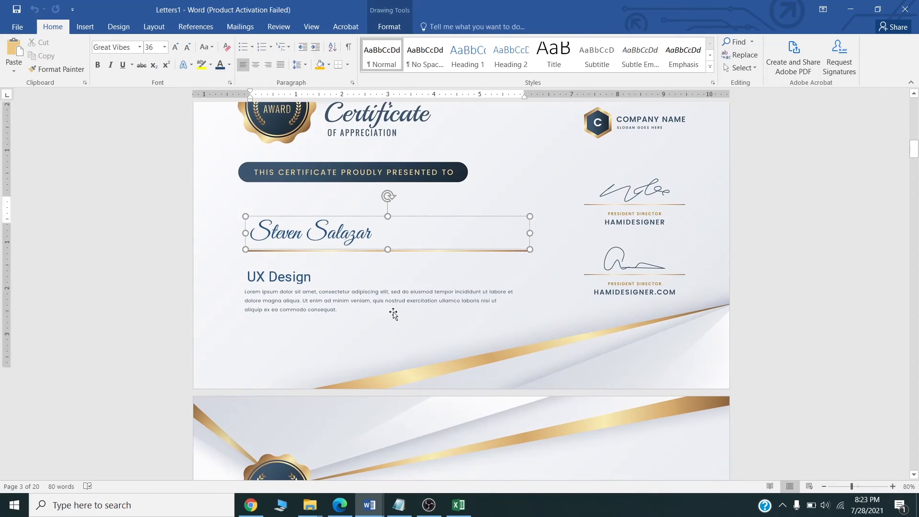
scroll(390, 311, "down", 10)
left_click(354, 297)
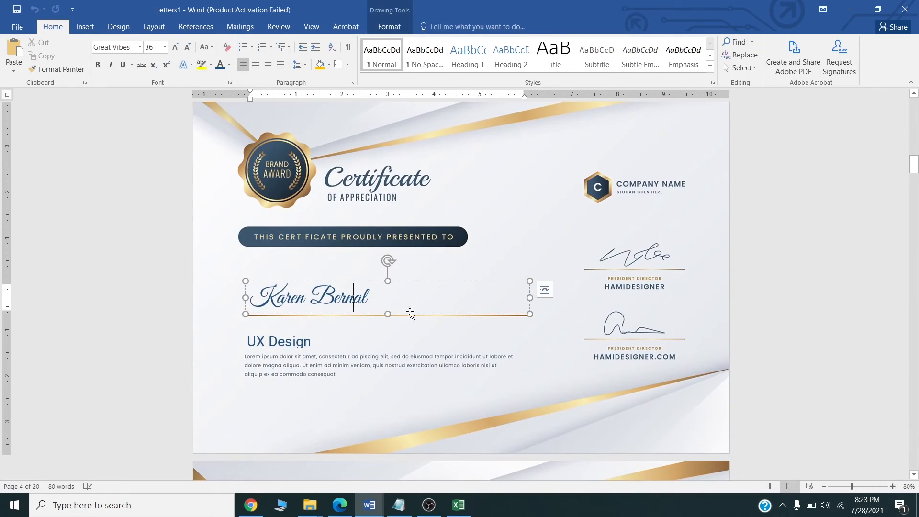
key("ctrl+a")
type("Ha")
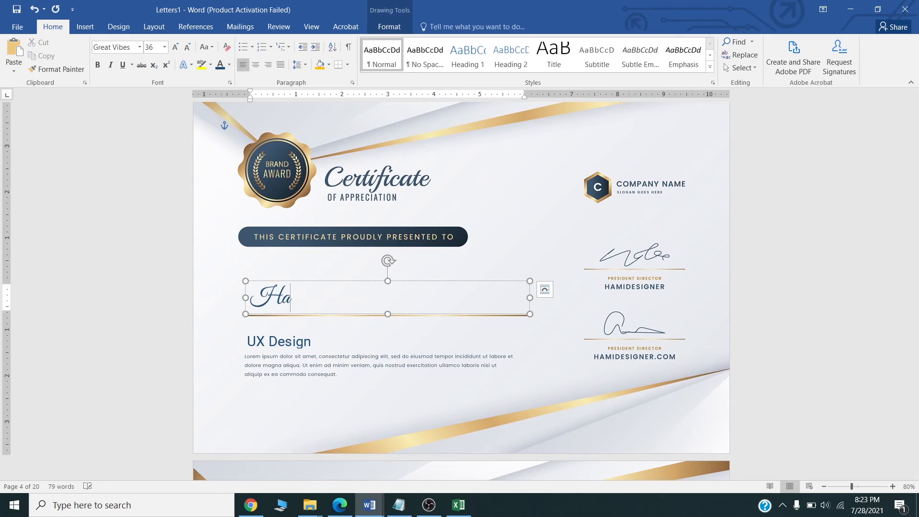
type("midesigner.com")
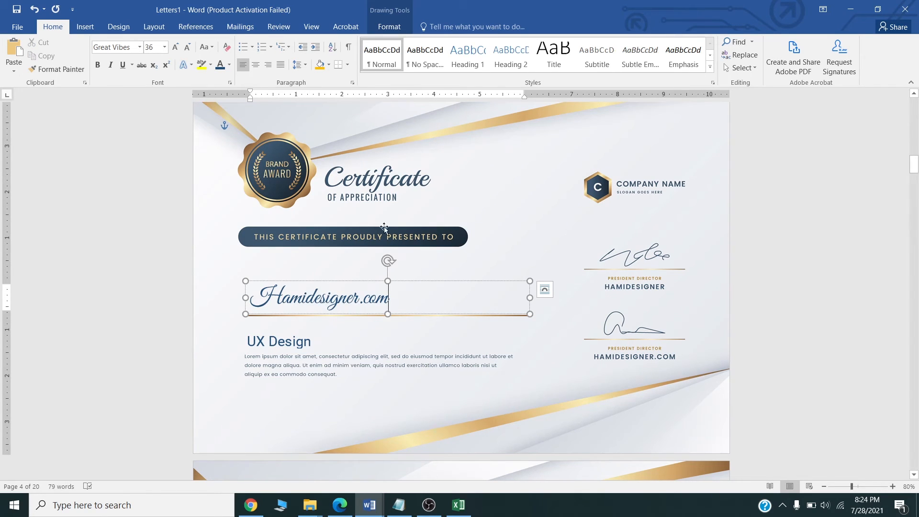
Start saving the merged document as a copy in the MailMerg assets folder, with PDF as the file type
scroll(478, 288, "down", 3)
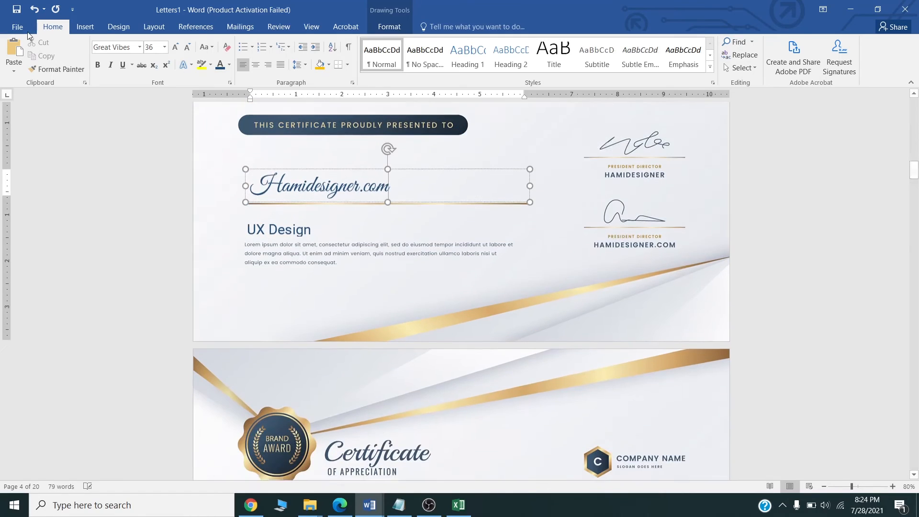
left_click(6, 17)
left_click(94, 1)
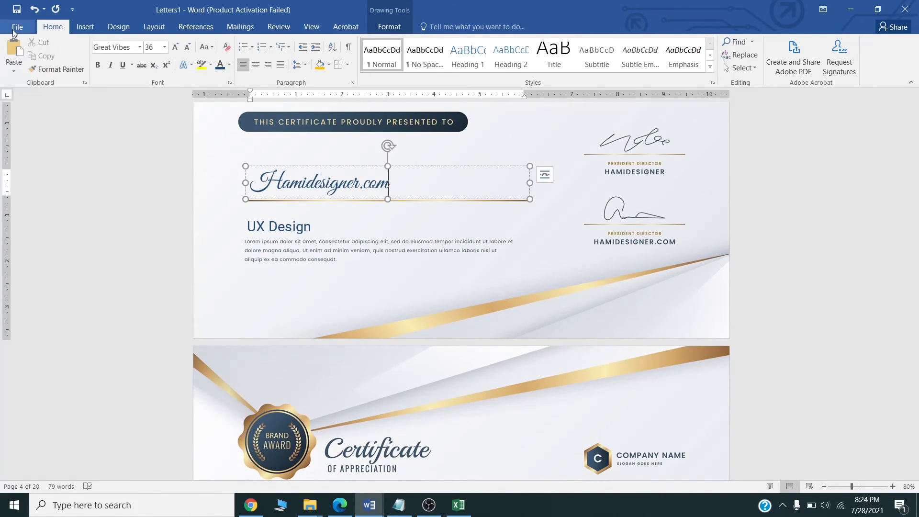
left_click(14, 28)
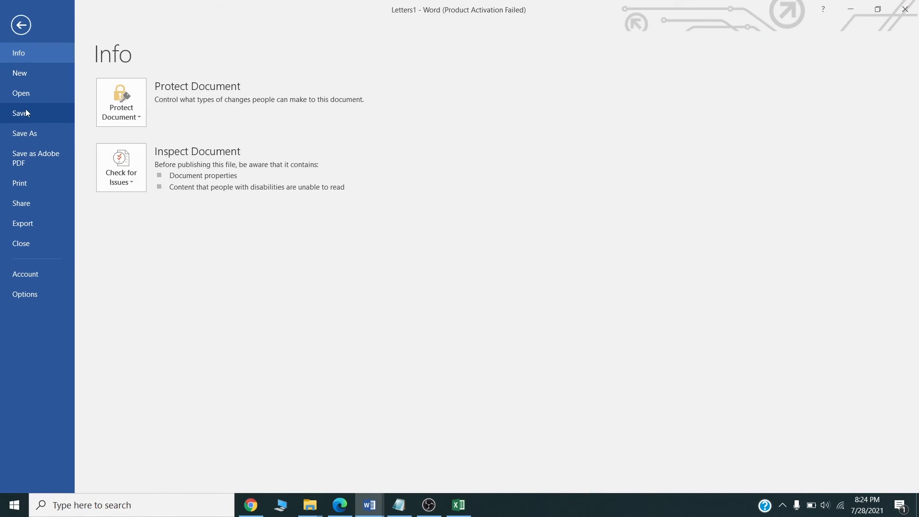
left_click(28, 139)
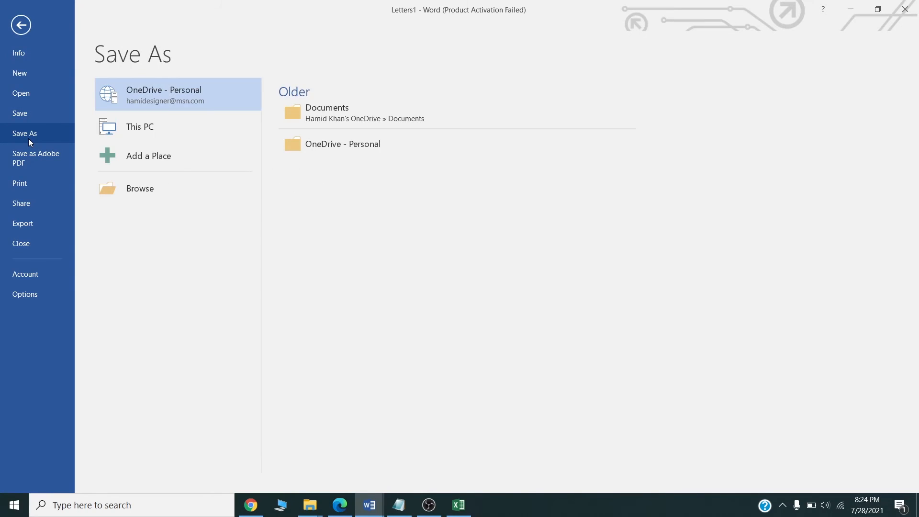
left_click(147, 135)
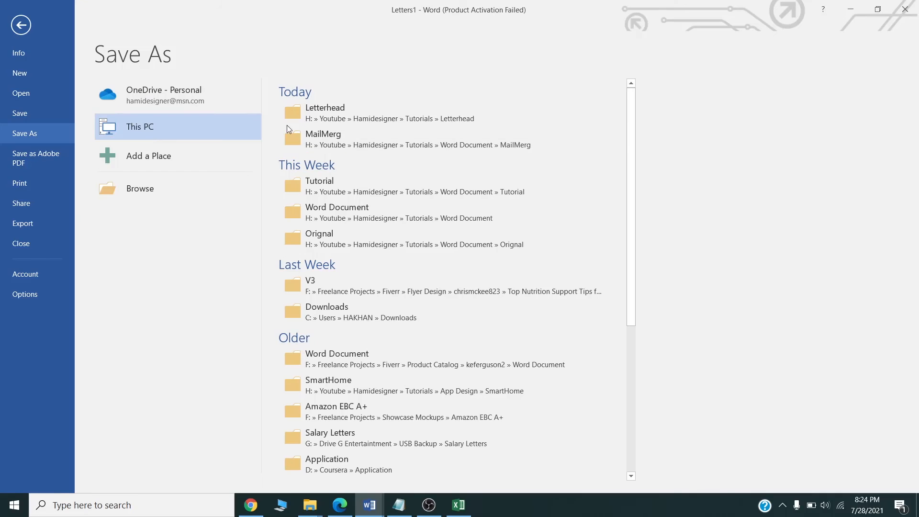
left_click(380, 137)
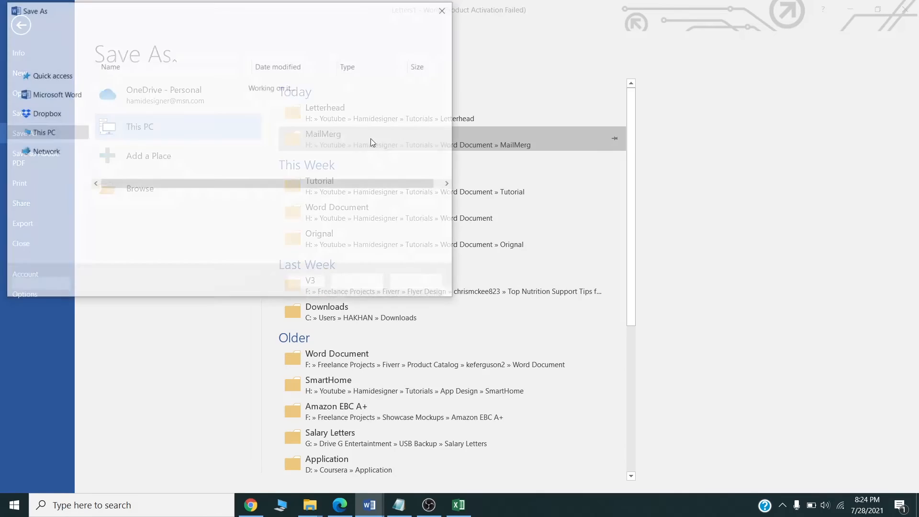
double_click(135, 85)
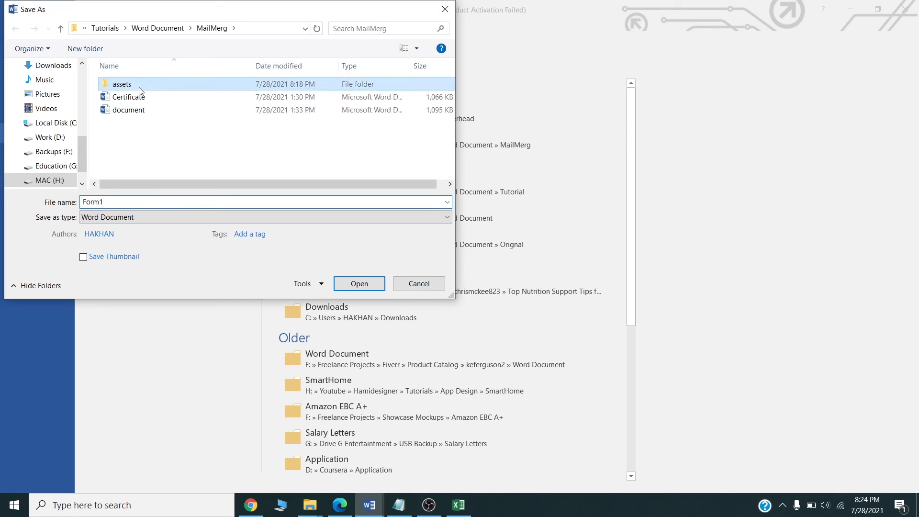
left_click(142, 218)
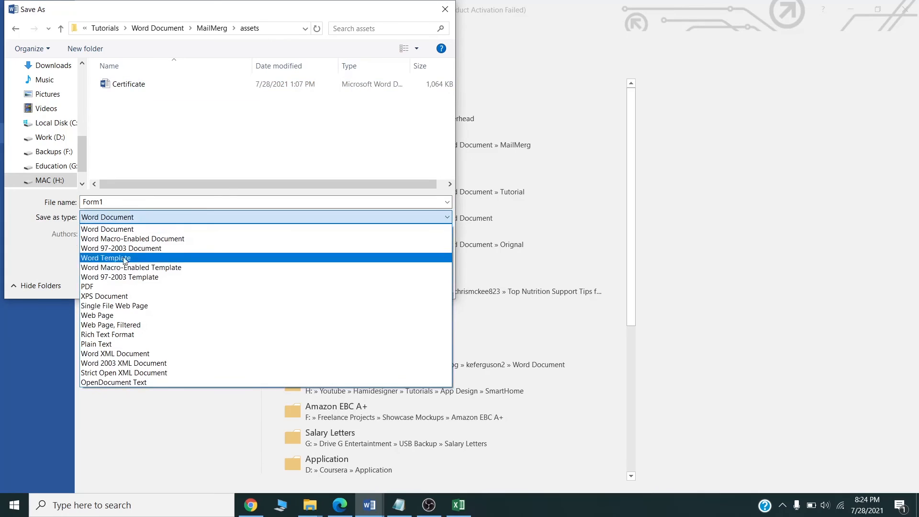
left_click(124, 289)
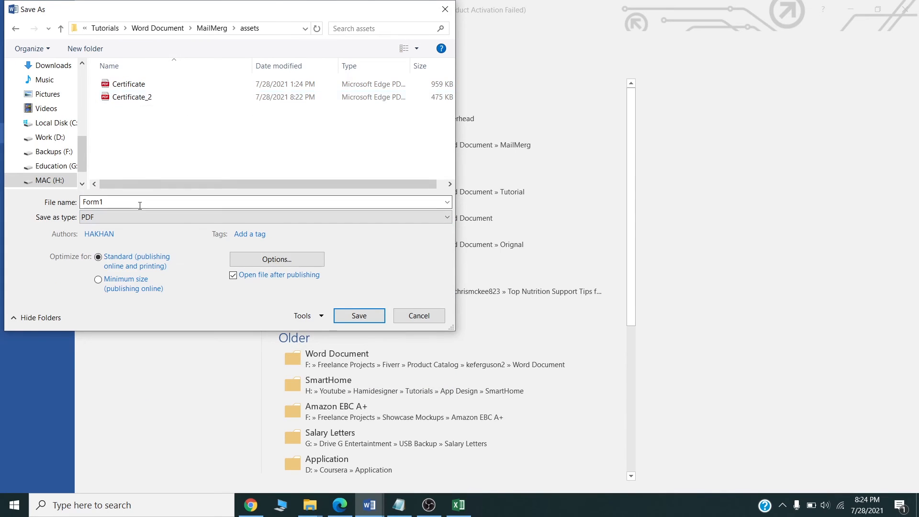
Name the PDF Certificate_3, basing the name on the existing Certificate_2 file, and save it
left_click(141, 97)
left_click(125, 202)
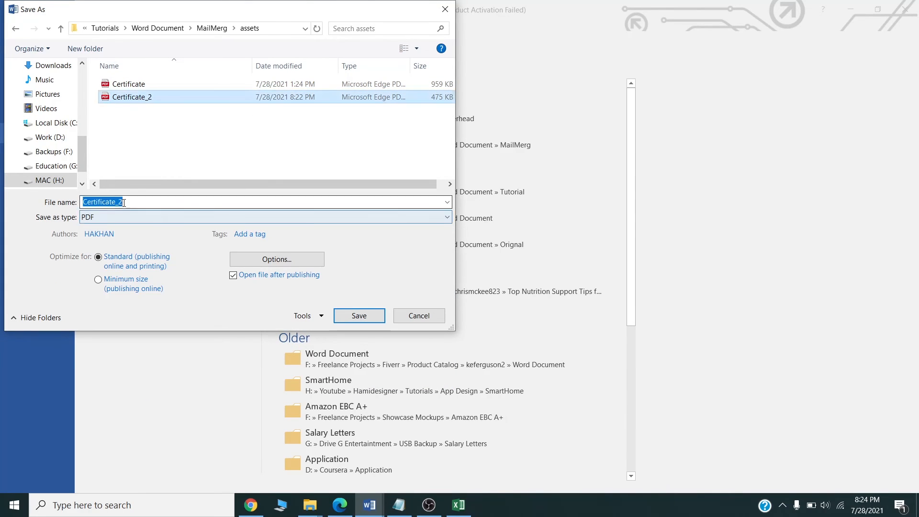
left_click_drag(125, 202, 119, 202)
type("3")
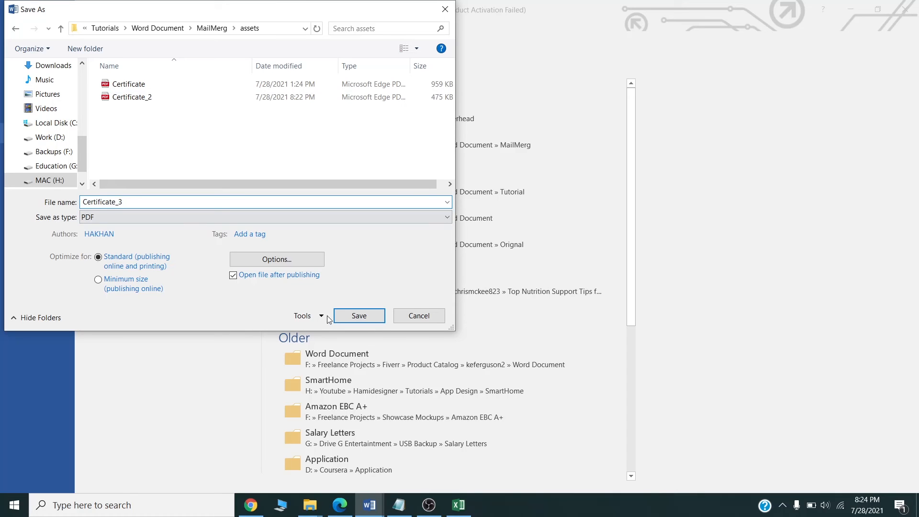
left_click(354, 316)
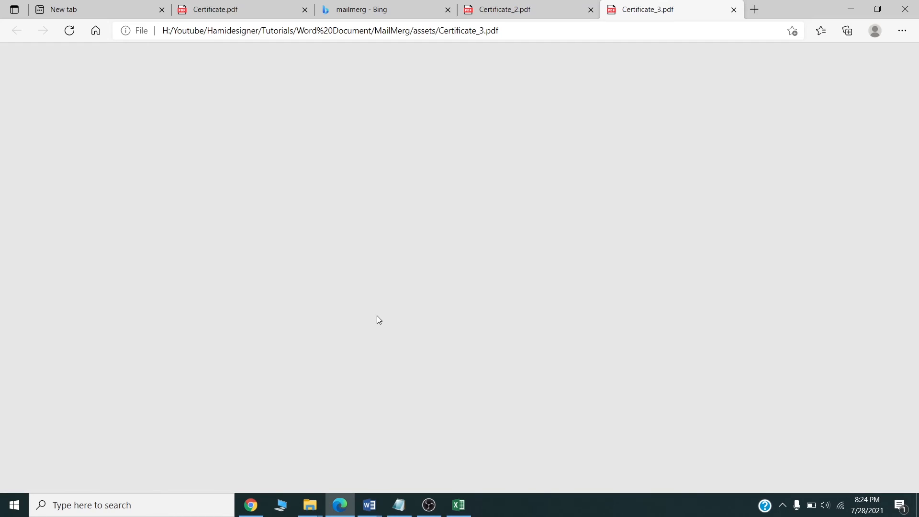
Examine the student names and courses on the first seven certificates of the Certificate_3 PDF
scroll(349, 201, "down", 7)
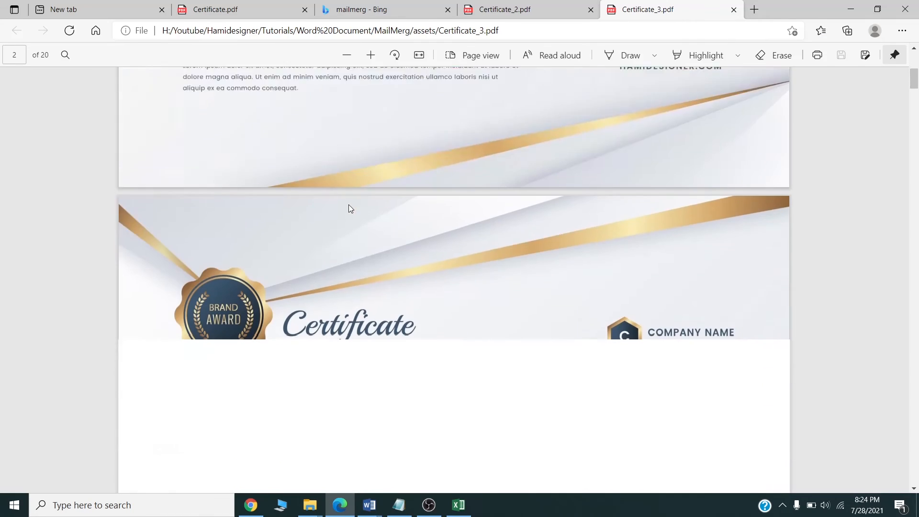
scroll(348, 209, "down", 8)
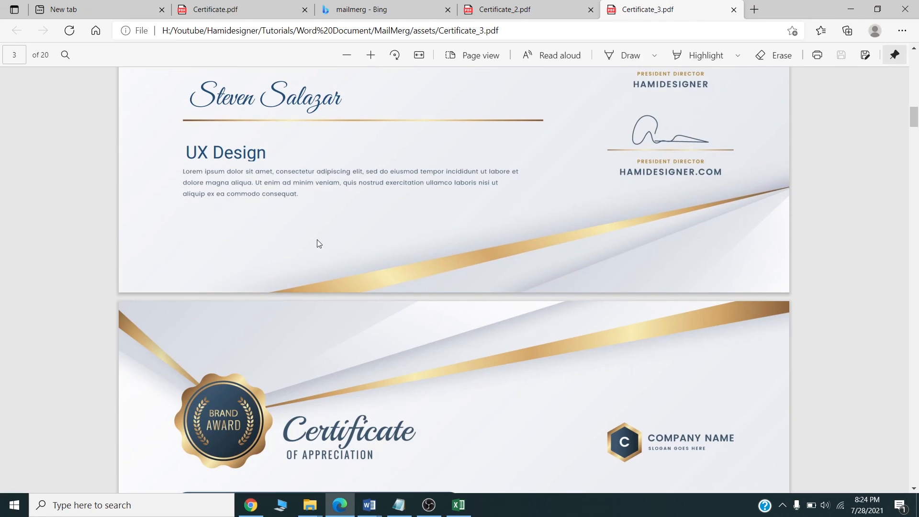
scroll(317, 239, "down", 16)
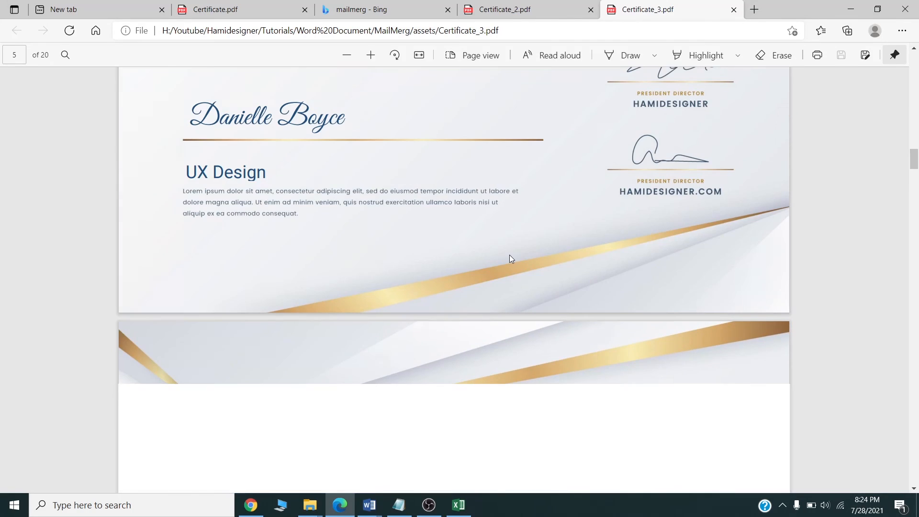
scroll(361, 224, "down", 15)
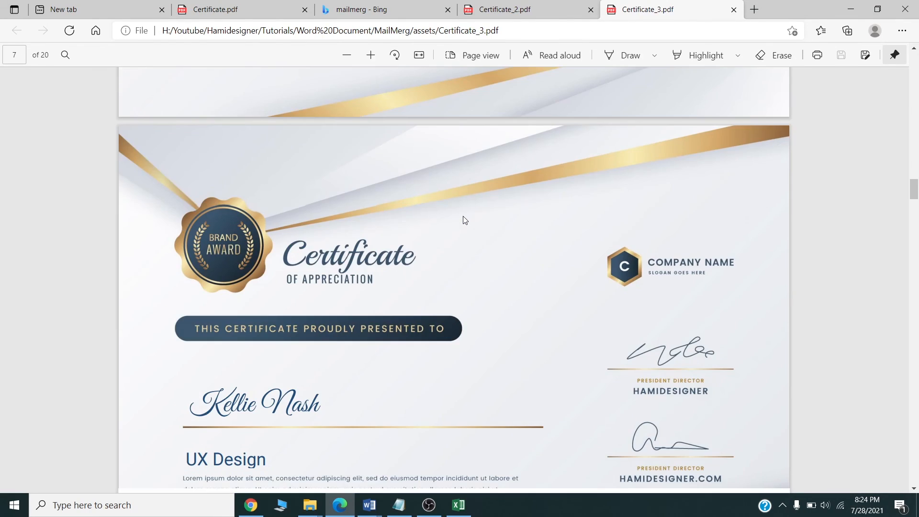
scroll(362, 259, "down", 2)
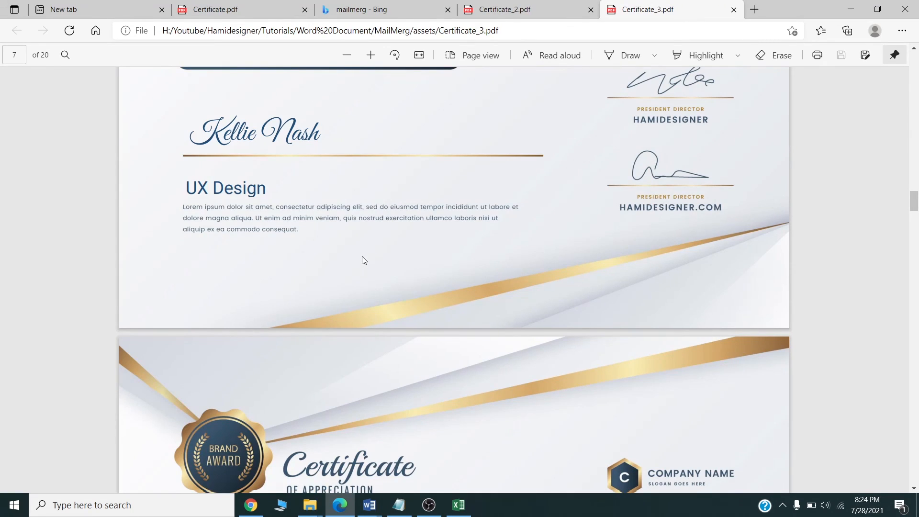
Preview the print settings for Certificate_3 without printing, and review the certificates from page 7 back to page 2
key("ctrl+p")
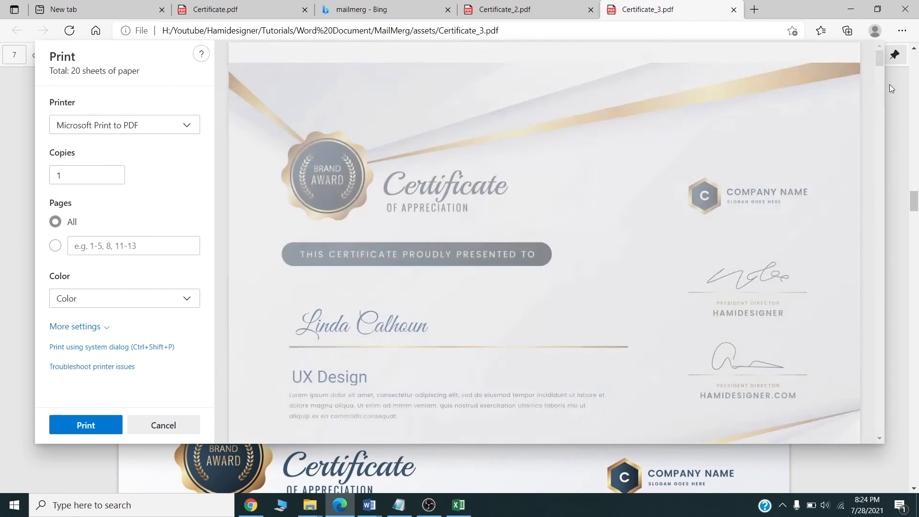
key("Escape")
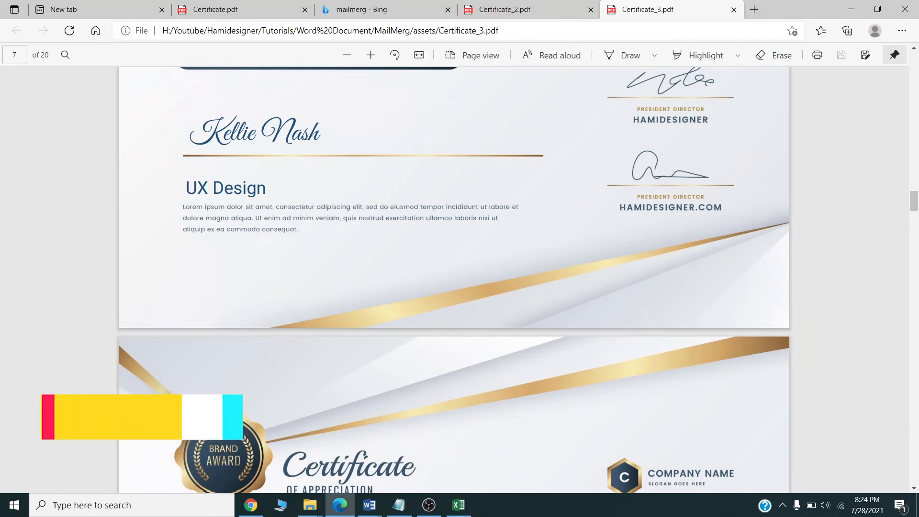
scroll(403, 240, "up", 4)
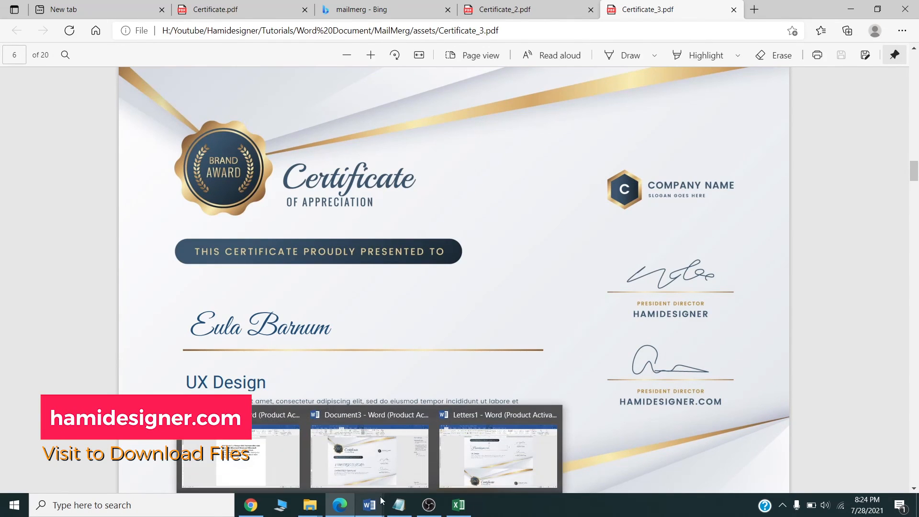
scroll(415, 254, "up", 20)
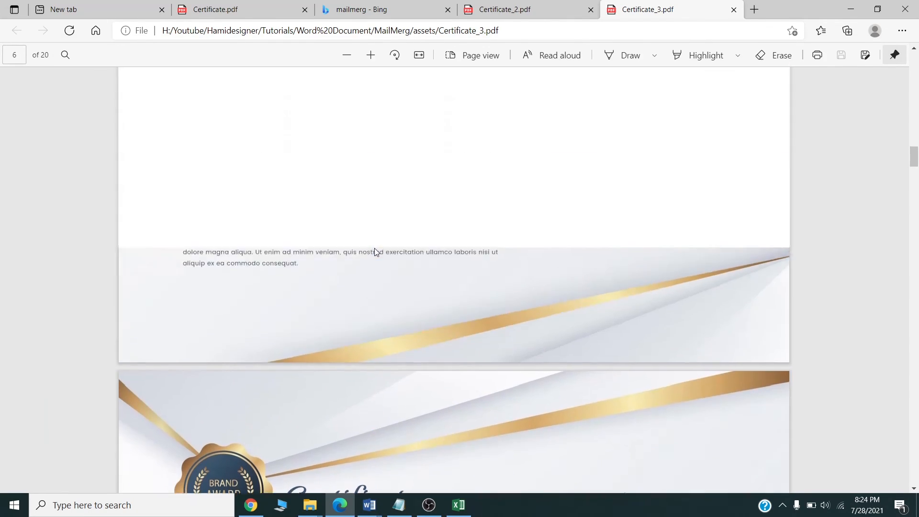
scroll(630, 297, "up", 15)
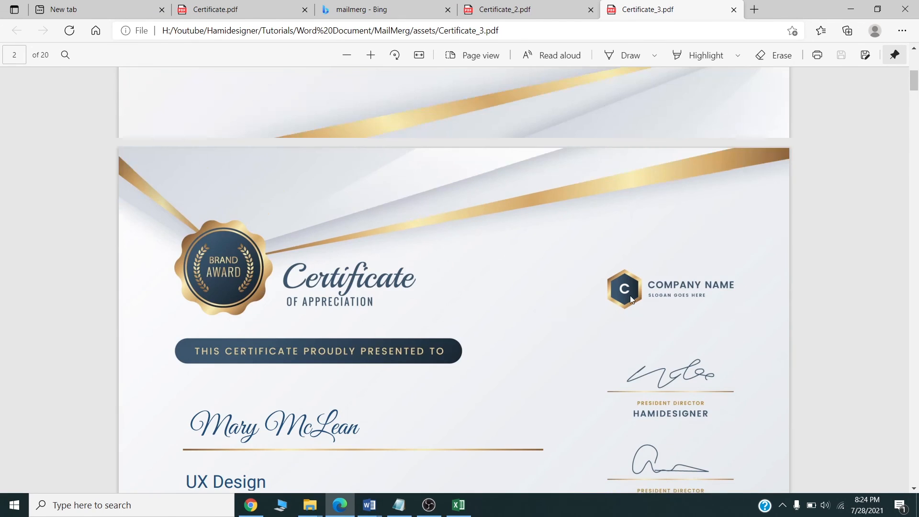